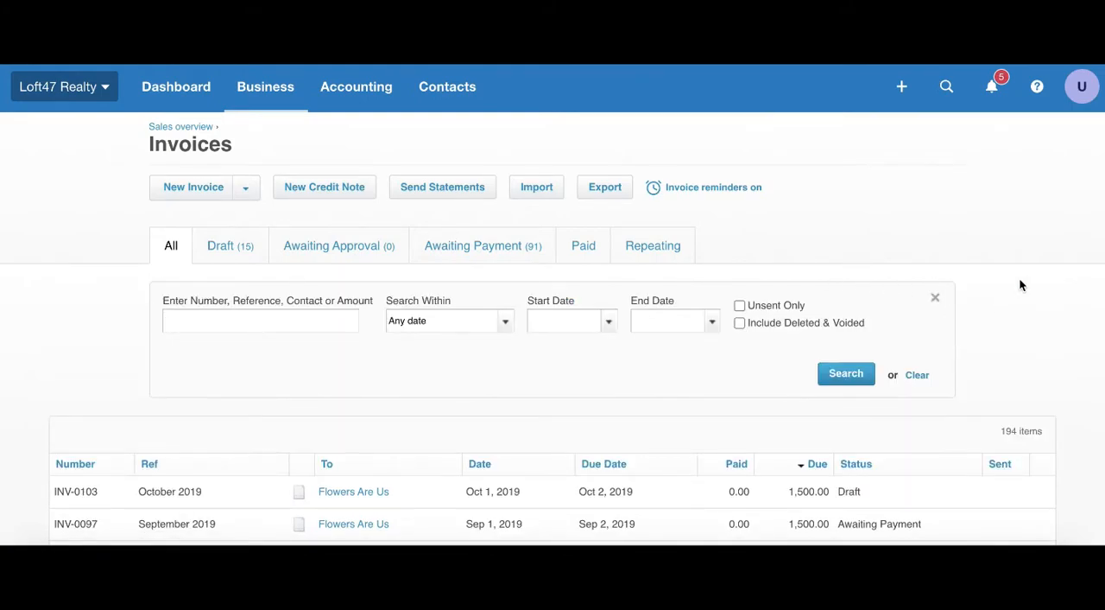
Step: Search all invoices by the customer's first name and examine the amounts due and statuses of the matching invoices
{"action": "type", "text": "masons"}
{"action": "key", "text": "Return"}
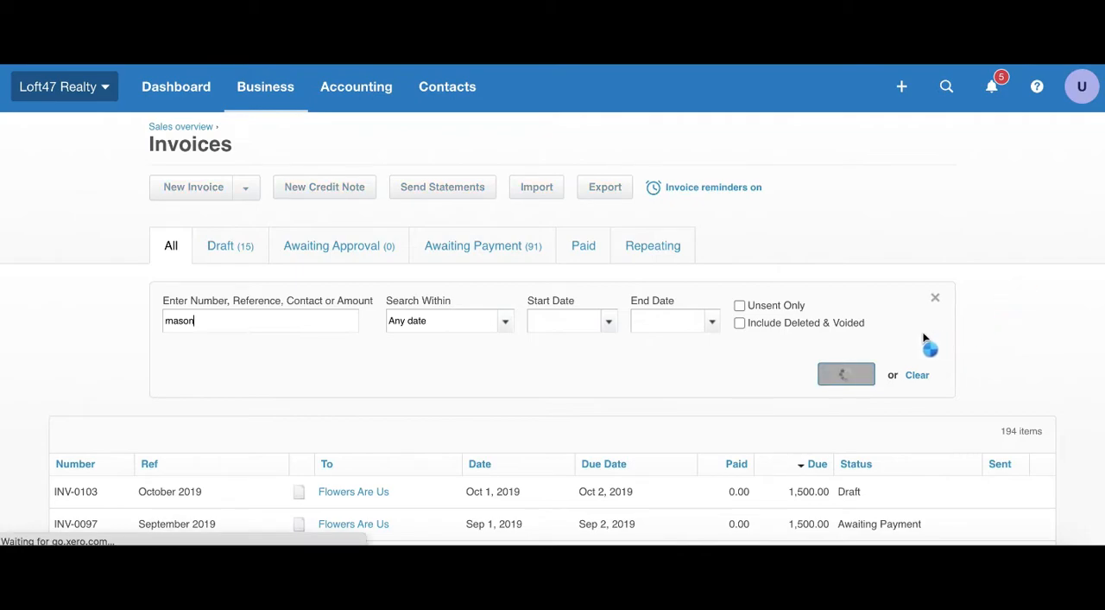
{"action": "scroll", "coordinate": [694, 355], "scroll_direction": "down", "scroll_amount": 2}
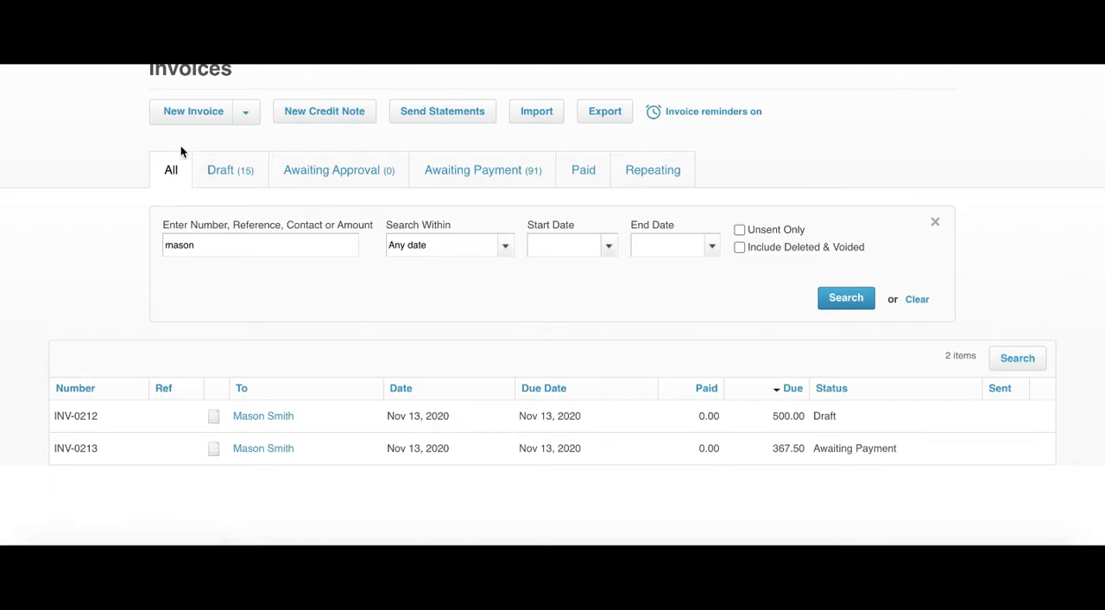
{"action": "left_click_drag", "start_coordinate": [849, 421], "coordinate": [774, 419]}
{"action": "left_click_drag", "start_coordinate": [906, 455], "coordinate": [775, 458]}
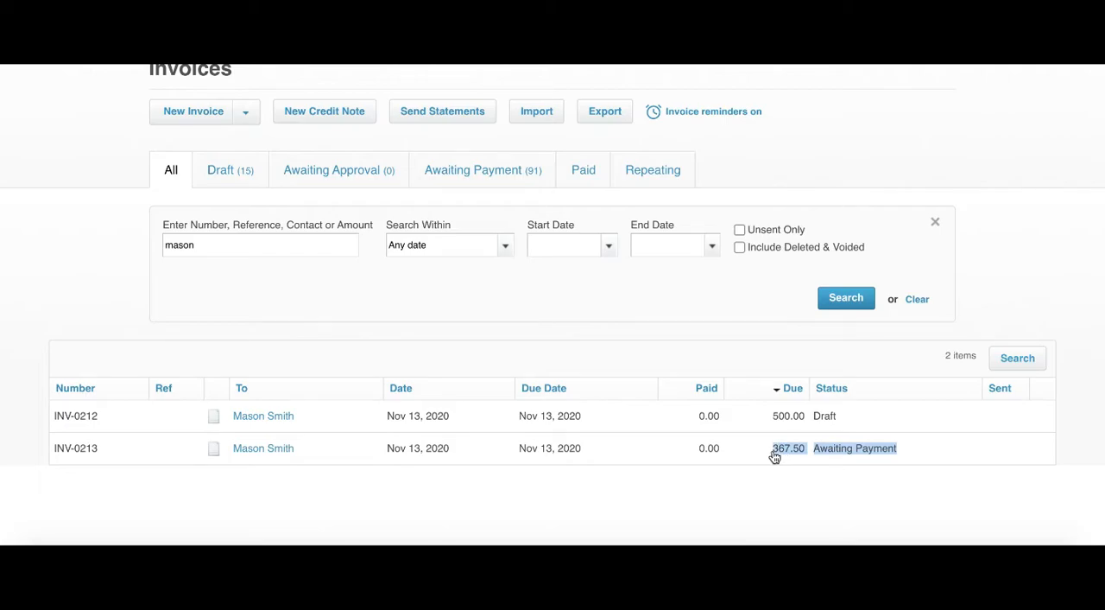
{"action": "left_click", "coordinate": [823, 471]}
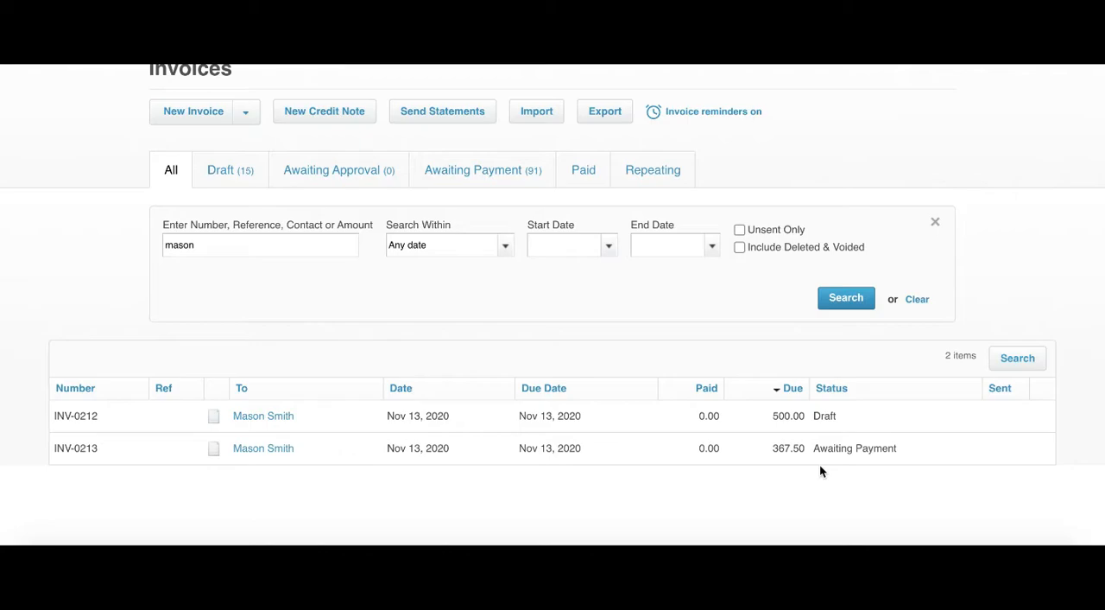
Step: Return to the dashboard and start a new bill to pay
{"action": "scroll", "coordinate": [376, 321], "scroll_direction": "up", "scroll_amount": 2}
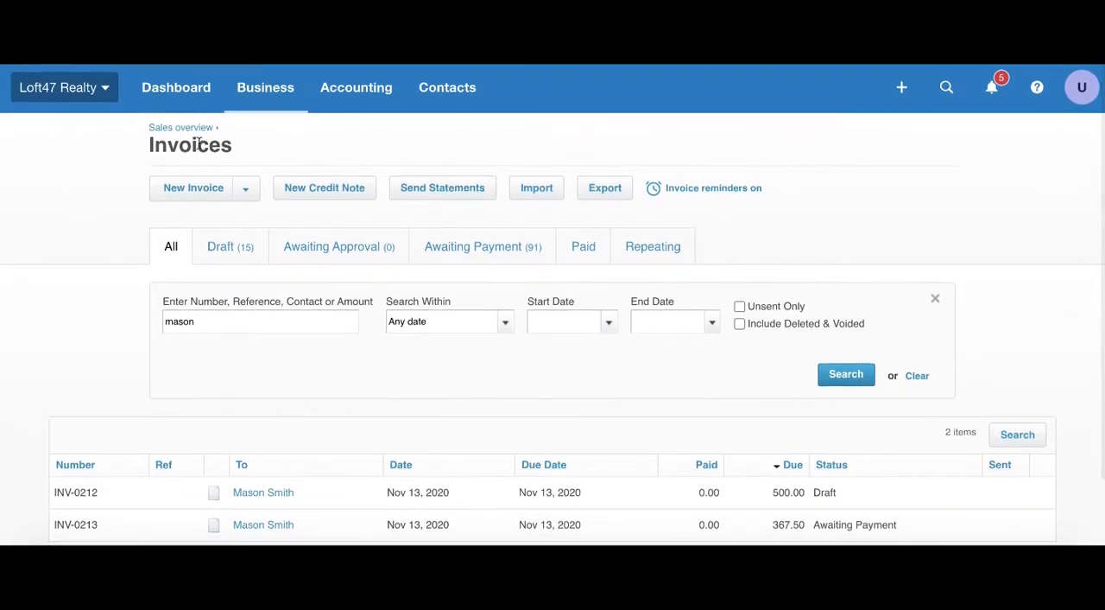
{"action": "left_click", "coordinate": [256, 92]}
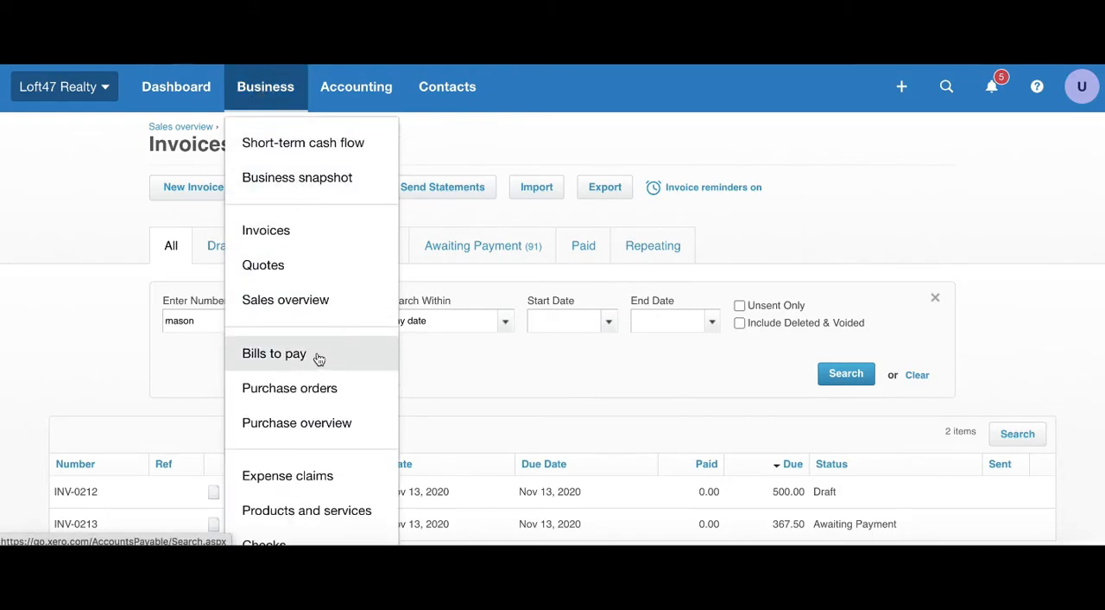
{"action": "left_click", "coordinate": [178, 92]}
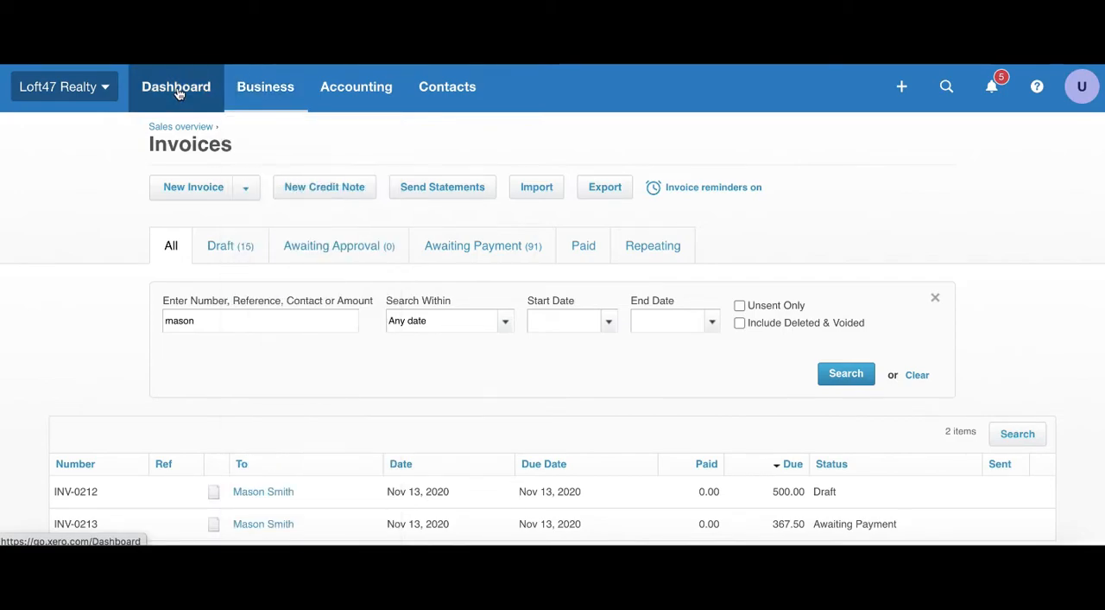
{"action": "left_click", "coordinate": [177, 93]}
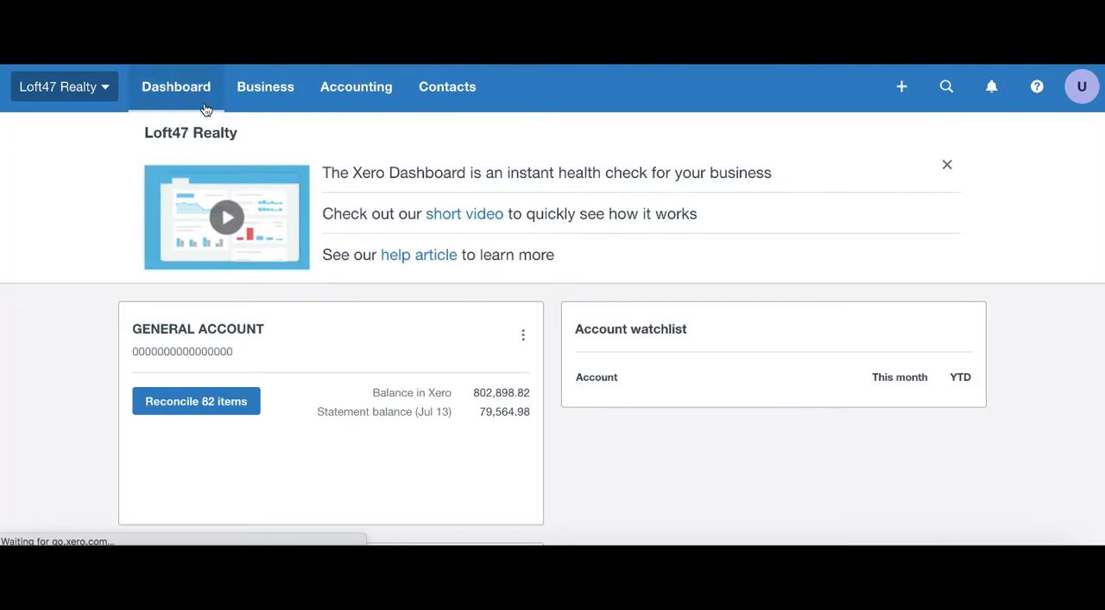
{"action": "scroll", "coordinate": [626, 232], "scroll_direction": "down", "scroll_amount": 5}
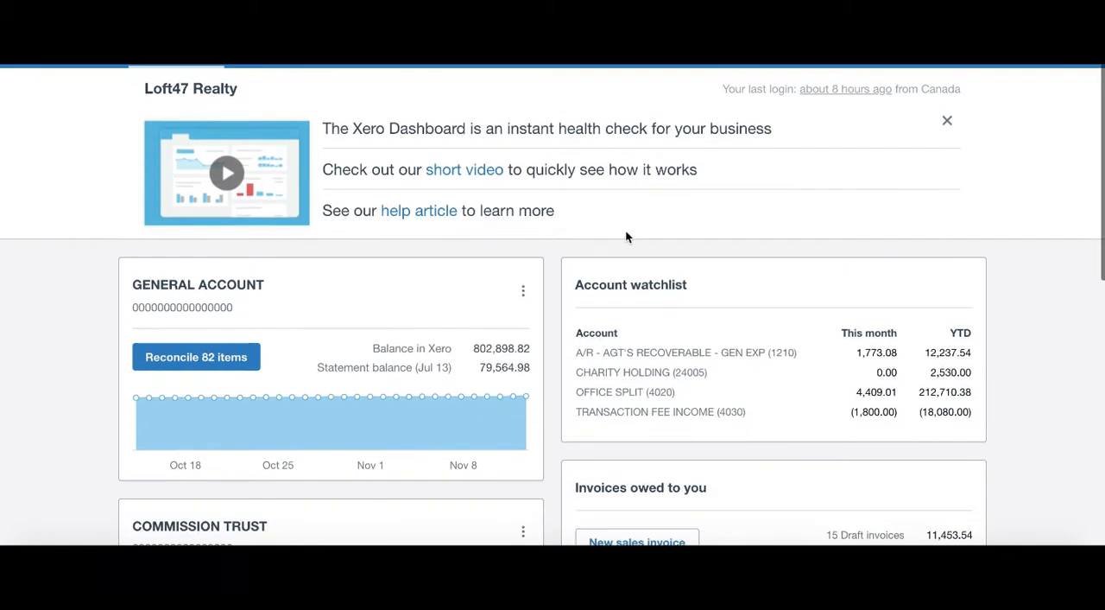
{"action": "scroll", "coordinate": [626, 237], "scroll_direction": "down", "scroll_amount": 2}
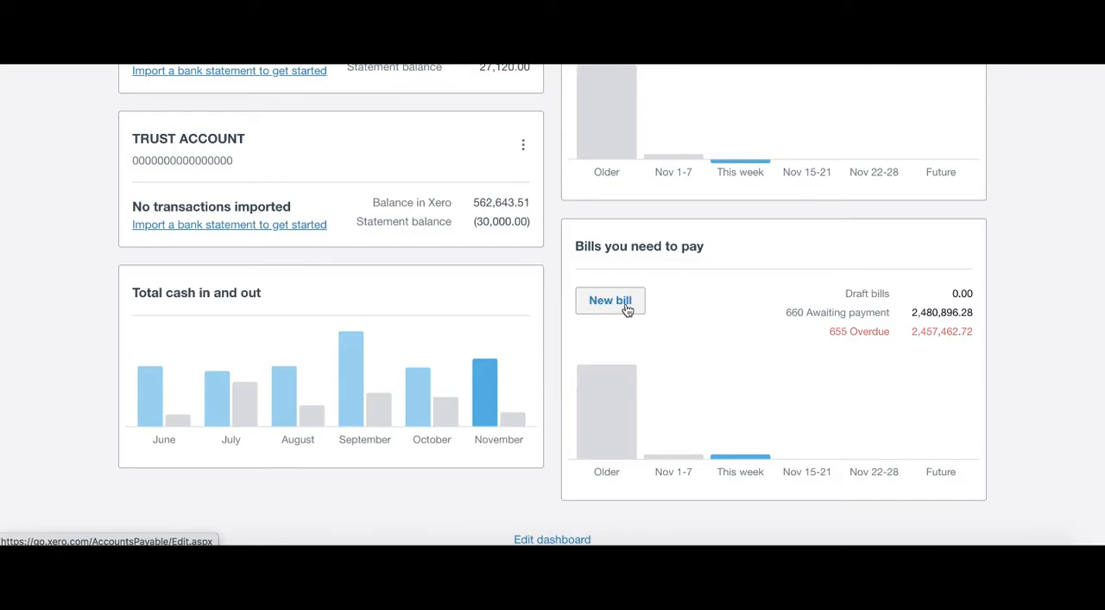
{"action": "left_click", "coordinate": [627, 310]}
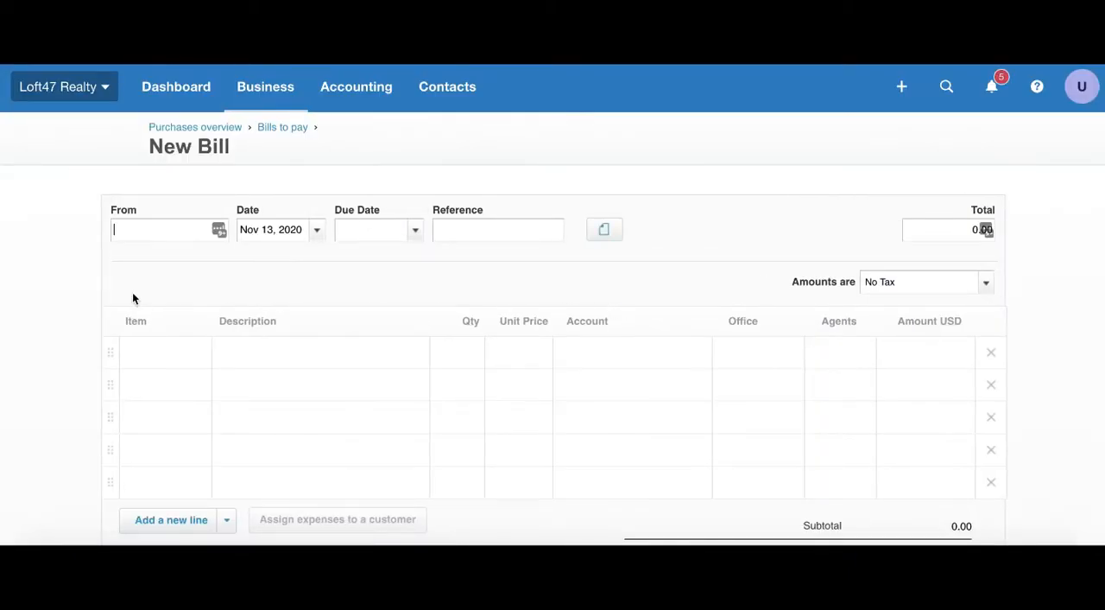
Step: Set The Sign Company as the bill's supplier and Nov 13, 2020 as its due date
{"action": "type", "text": "sign"}
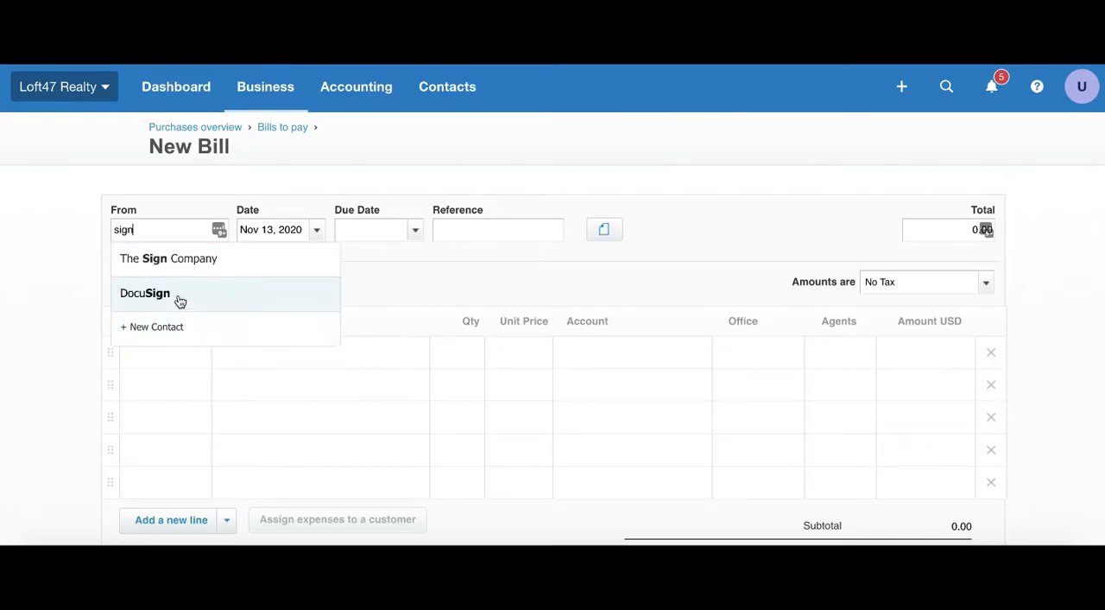
{"action": "left_click", "coordinate": [183, 258]}
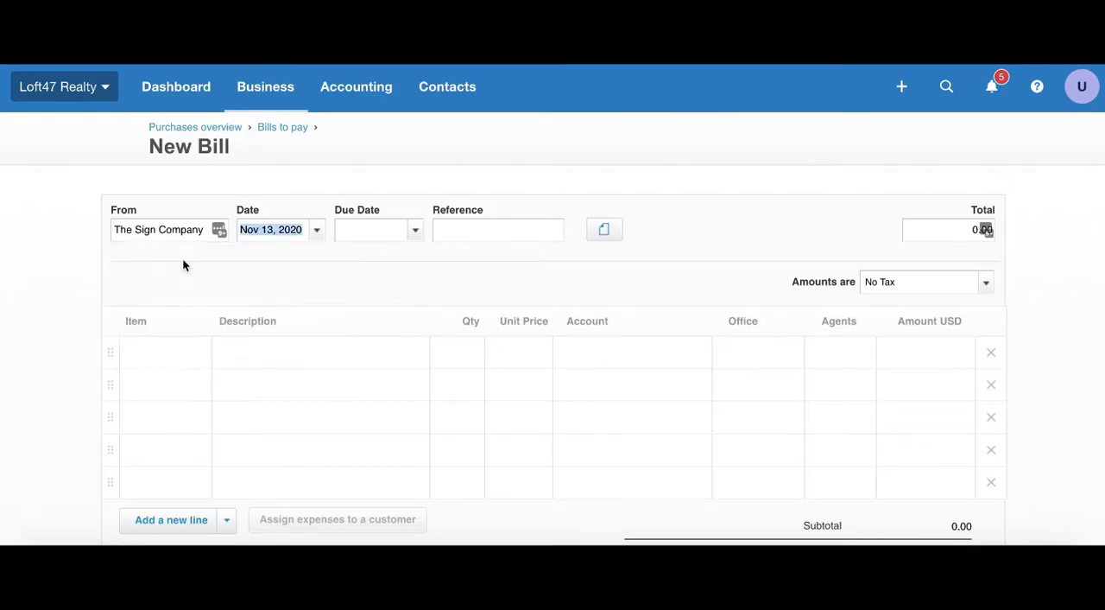
{"action": "left_click", "coordinate": [419, 229]}
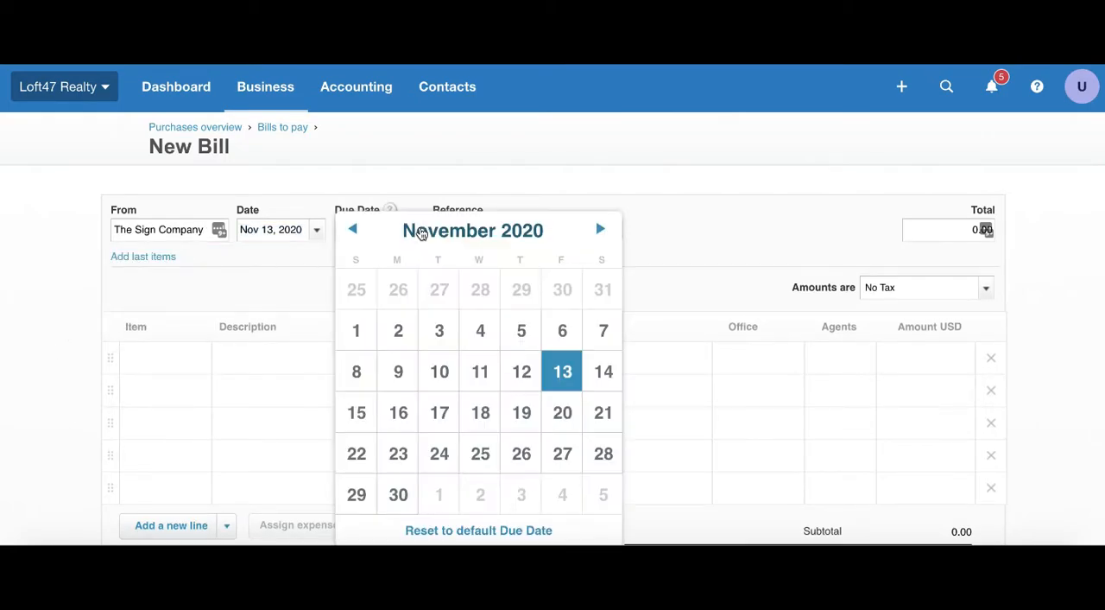
{"action": "left_click", "coordinate": [563, 370]}
Step: Add the item SG: Signs on the bill's first line with a unit price of 200
{"action": "left_click", "coordinate": [198, 363]}
{"action": "left_click", "coordinate": [199, 362]}
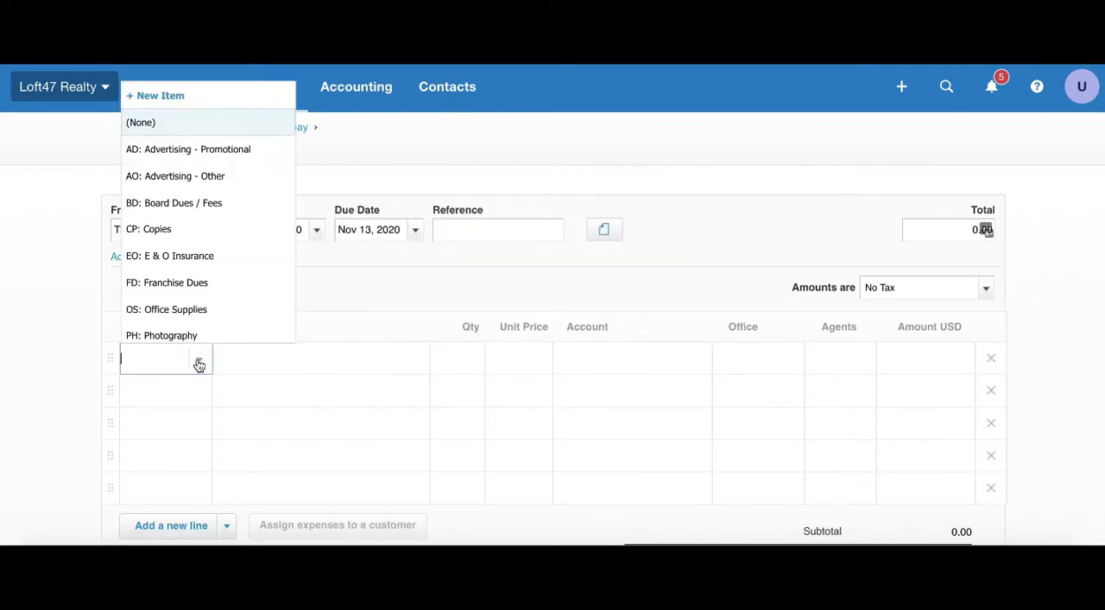
{"action": "scroll", "coordinate": [198, 271], "scroll_direction": "down", "scroll_amount": 4}
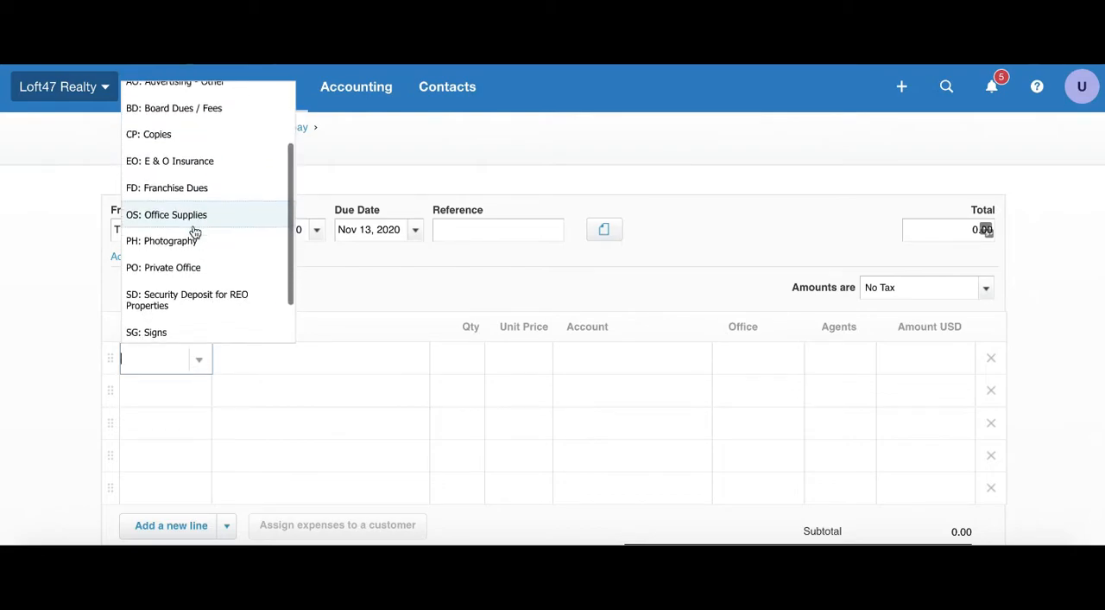
{"action": "left_click", "coordinate": [193, 278]}
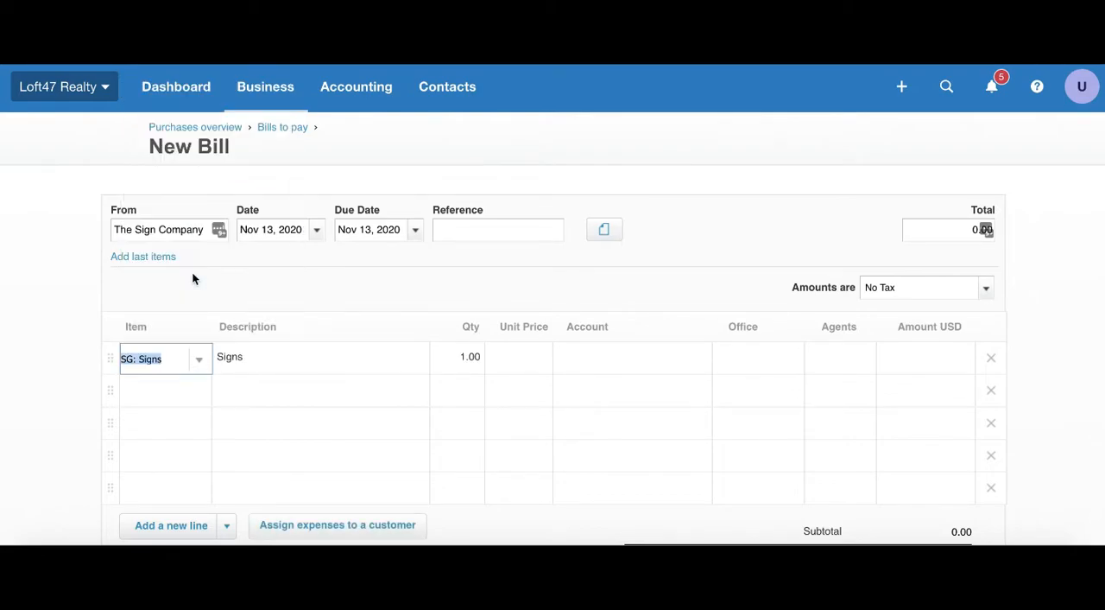
{"action": "left_click", "coordinate": [528, 363]}
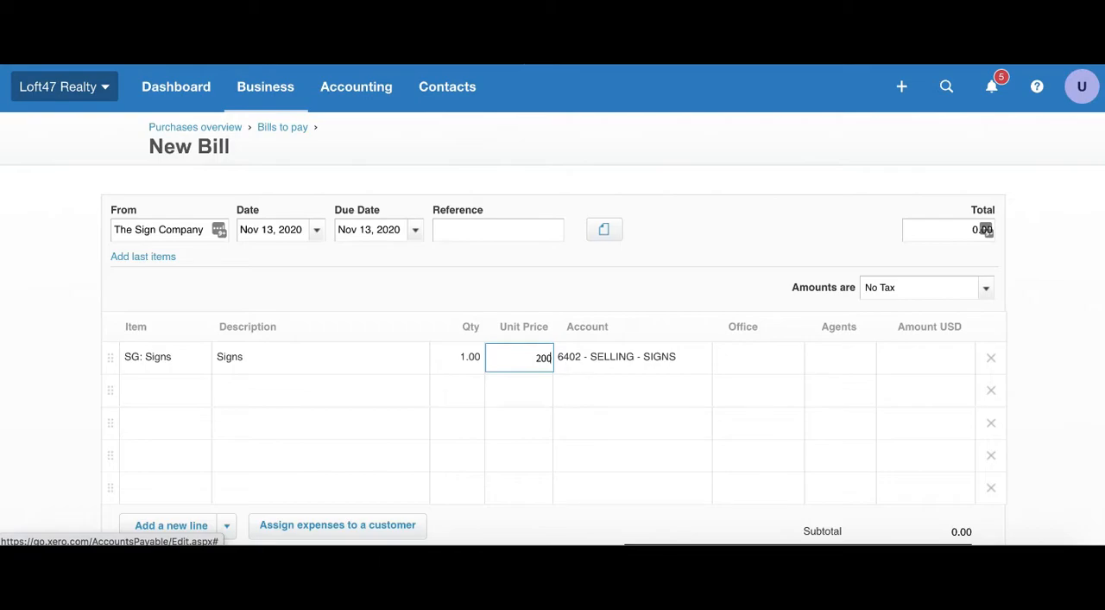
{"action": "key", "text": "Tab"}
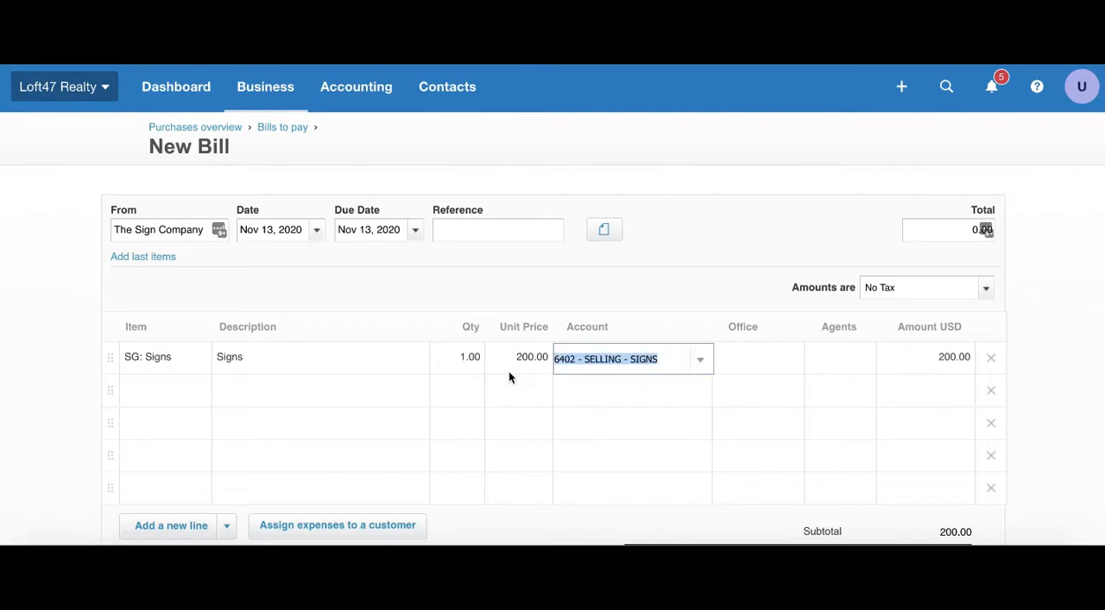
Step: Assign the Signs line to the searched customer as a billable expense and confirm the assignment
{"action": "scroll", "coordinate": [502, 372], "scroll_direction": "down", "scroll_amount": 1}
{"action": "scroll", "coordinate": [502, 371], "scroll_direction": "down", "scroll_amount": 1}
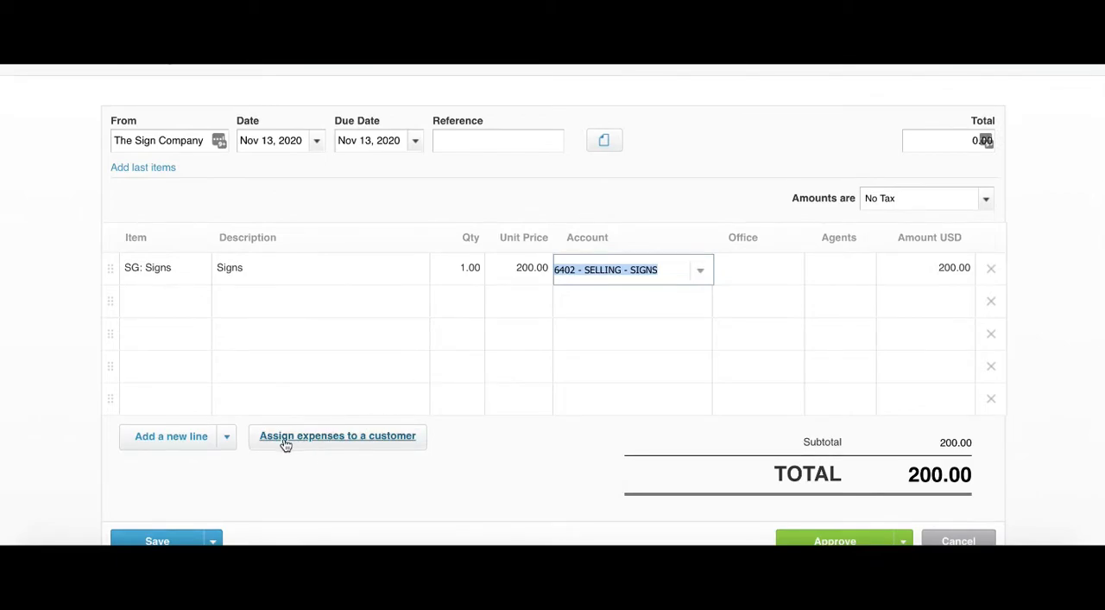
{"action": "left_click", "coordinate": [388, 439]}
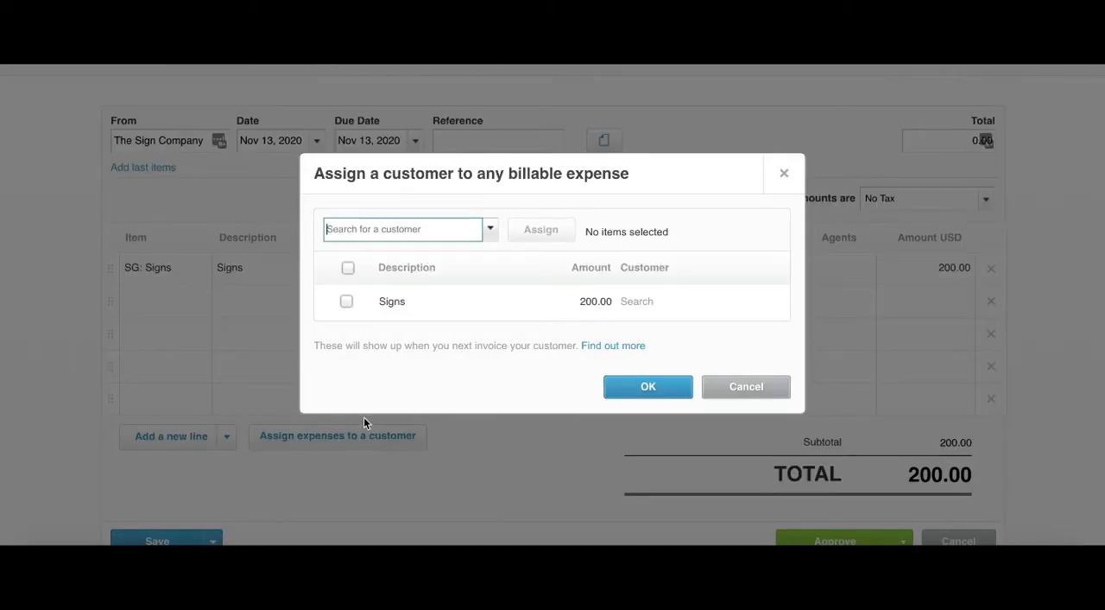
{"action": "left_click", "coordinate": [346, 301]}
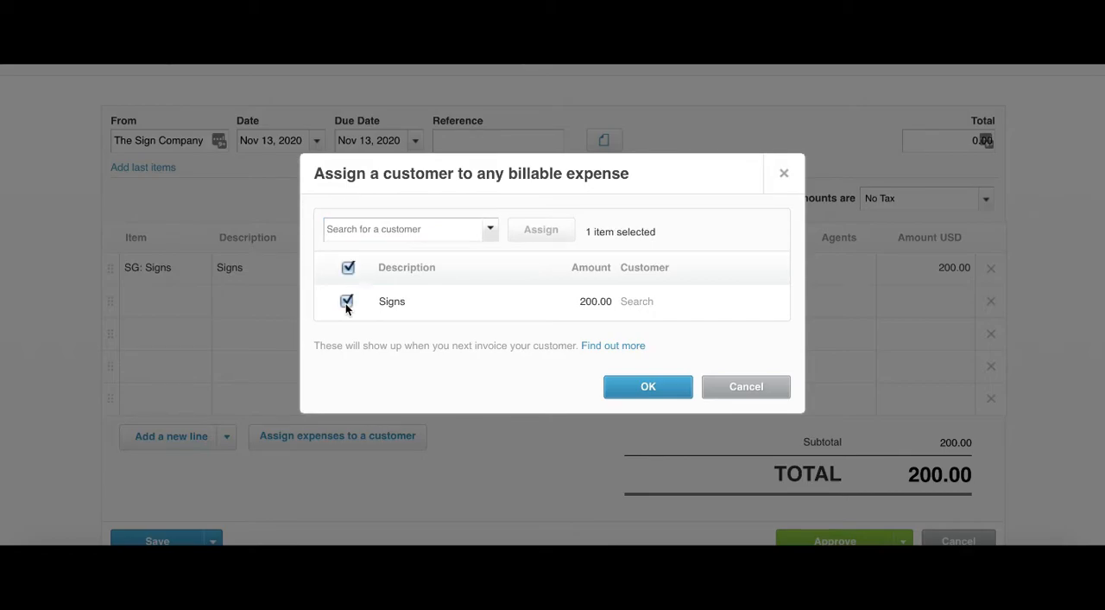
{"action": "left_click", "coordinate": [348, 268]}
{"action": "left_click", "coordinate": [346, 301]}
{"action": "left_click", "coordinate": [354, 231]}
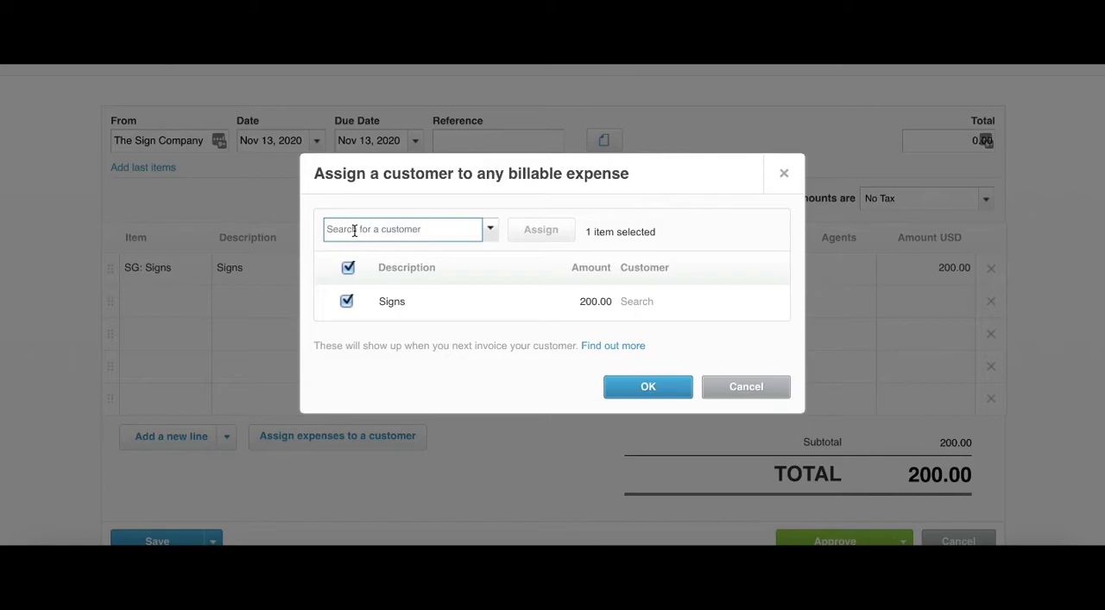
{"action": "type", "text": "mason"}
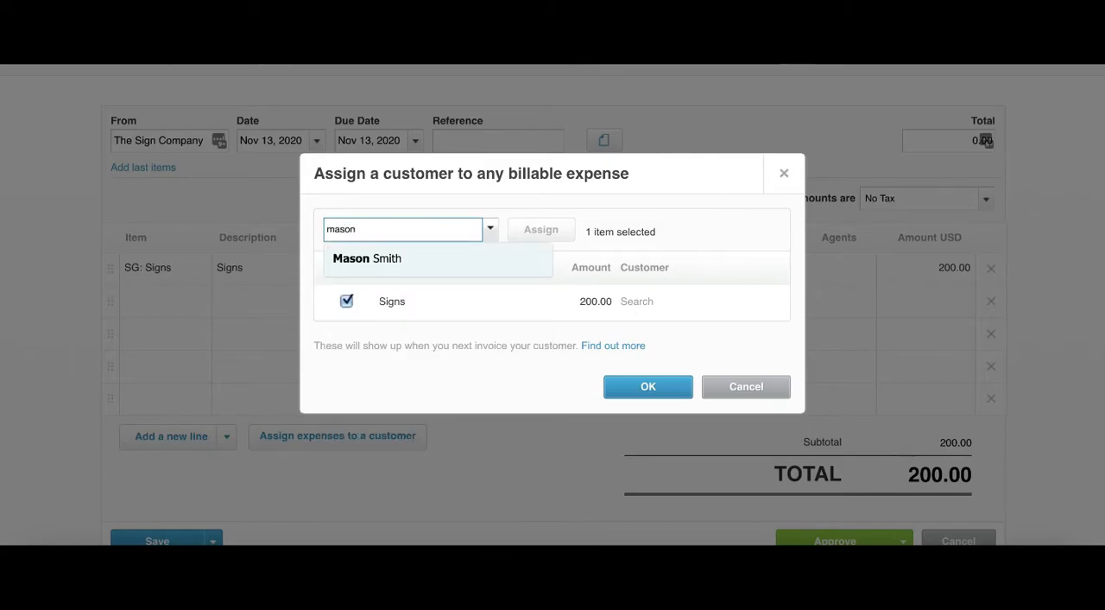
{"action": "left_click", "coordinate": [386, 259]}
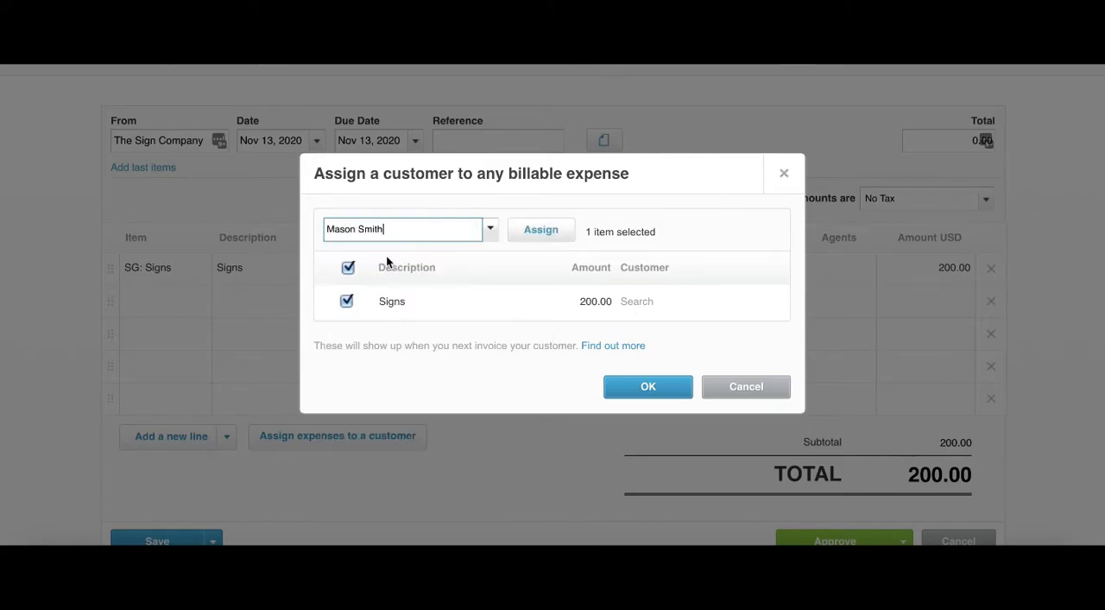
{"action": "left_click", "coordinate": [544, 230]}
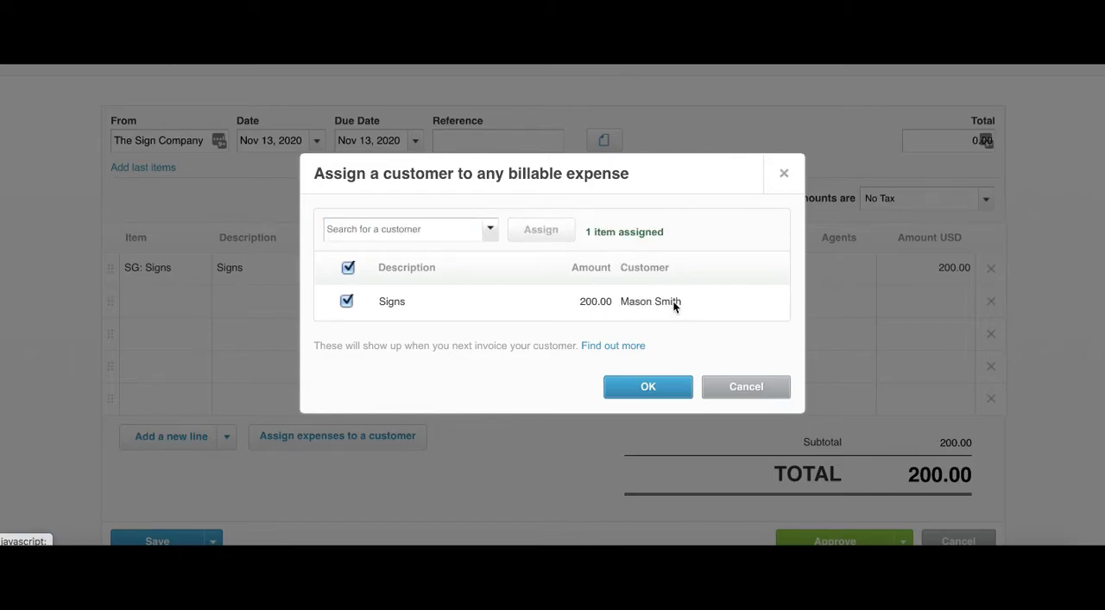
{"action": "left_click", "coordinate": [648, 387]}
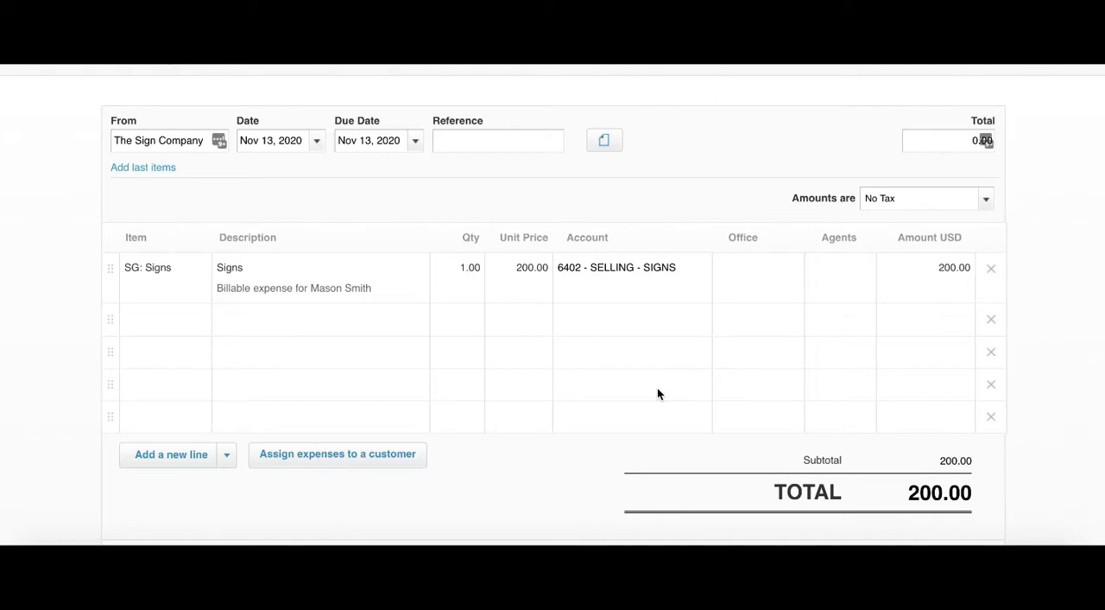
Step: Approve the bill and look over the approved bill's line item, total and payment section
{"action": "scroll", "coordinate": [657, 393], "scroll_direction": "down", "scroll_amount": 3}
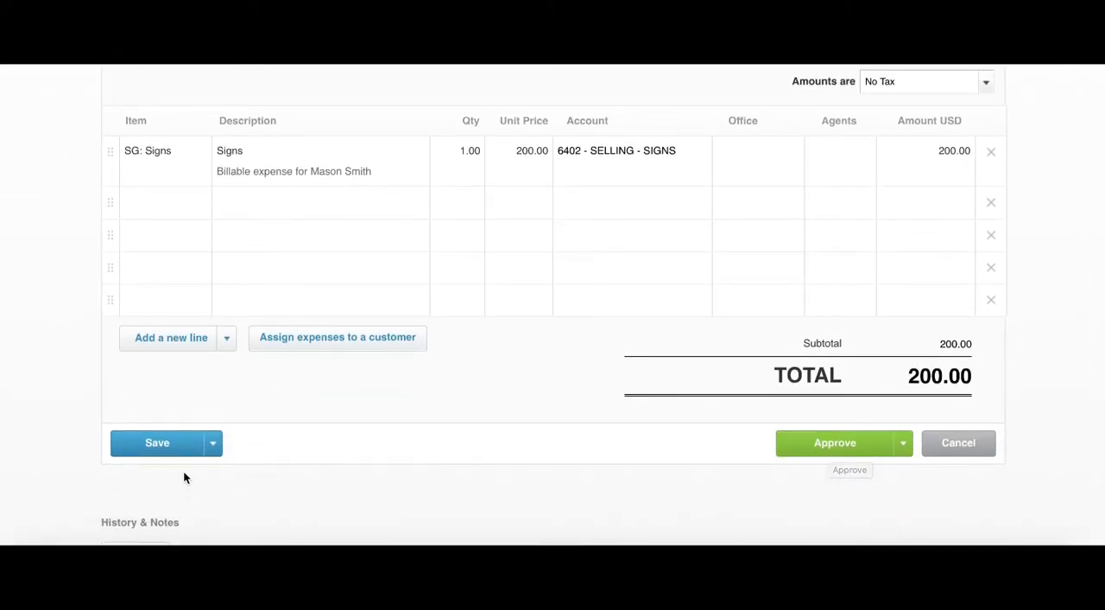
{"action": "left_click", "coordinate": [818, 444]}
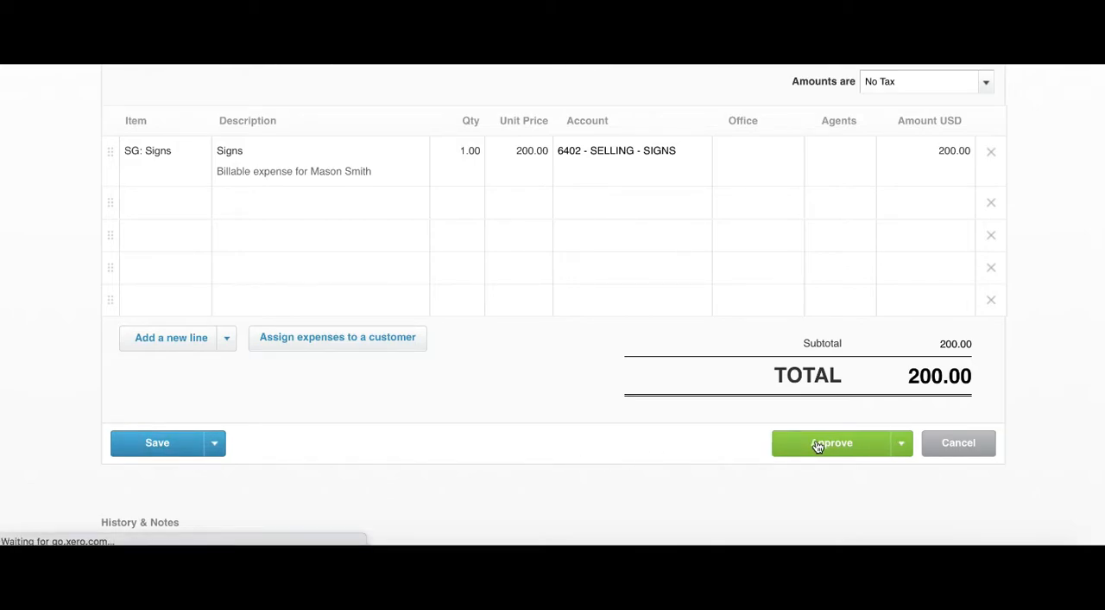
{"action": "scroll", "coordinate": [457, 389], "scroll_direction": "up", "scroll_amount": 3}
{"action": "scroll", "coordinate": [467, 341], "scroll_direction": "down", "scroll_amount": 2}
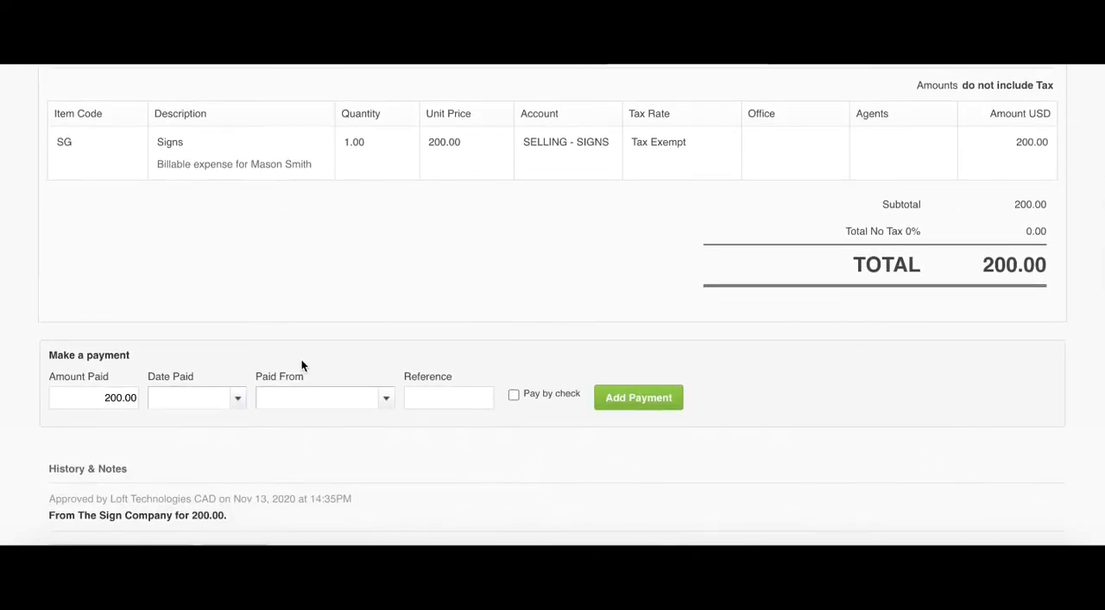
{"action": "scroll", "coordinate": [318, 358], "scroll_direction": "up", "scroll_amount": 2}
{"action": "scroll", "coordinate": [302, 337], "scroll_direction": "up", "scroll_amount": 2}
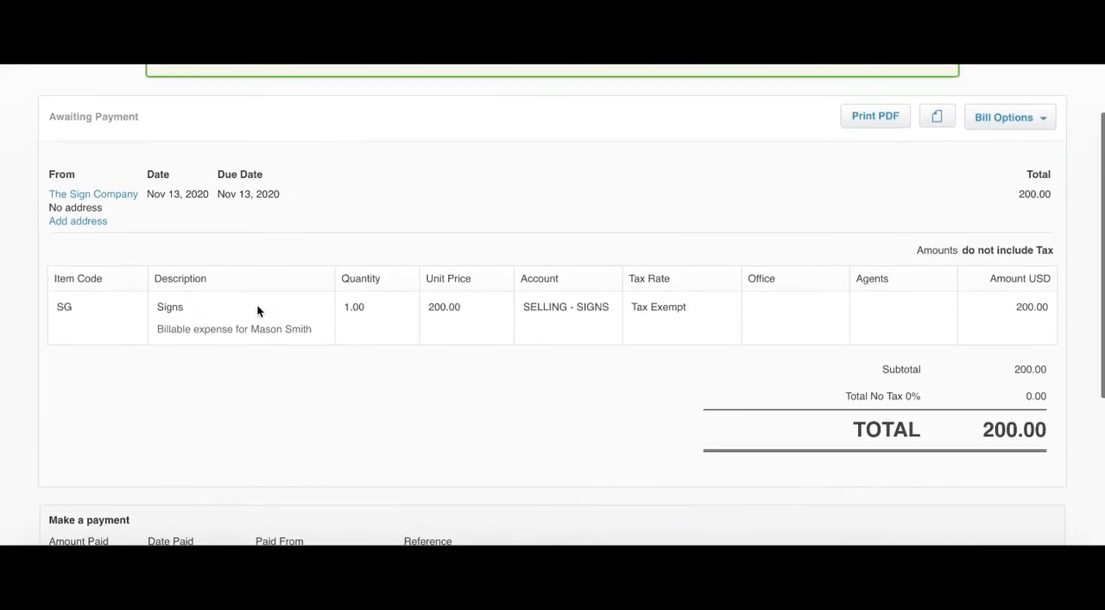
{"action": "scroll", "coordinate": [209, 264], "scroll_direction": "up", "scroll_amount": 2}
{"action": "scroll", "coordinate": [208, 261], "scroll_direction": "up", "scroll_amount": 3}
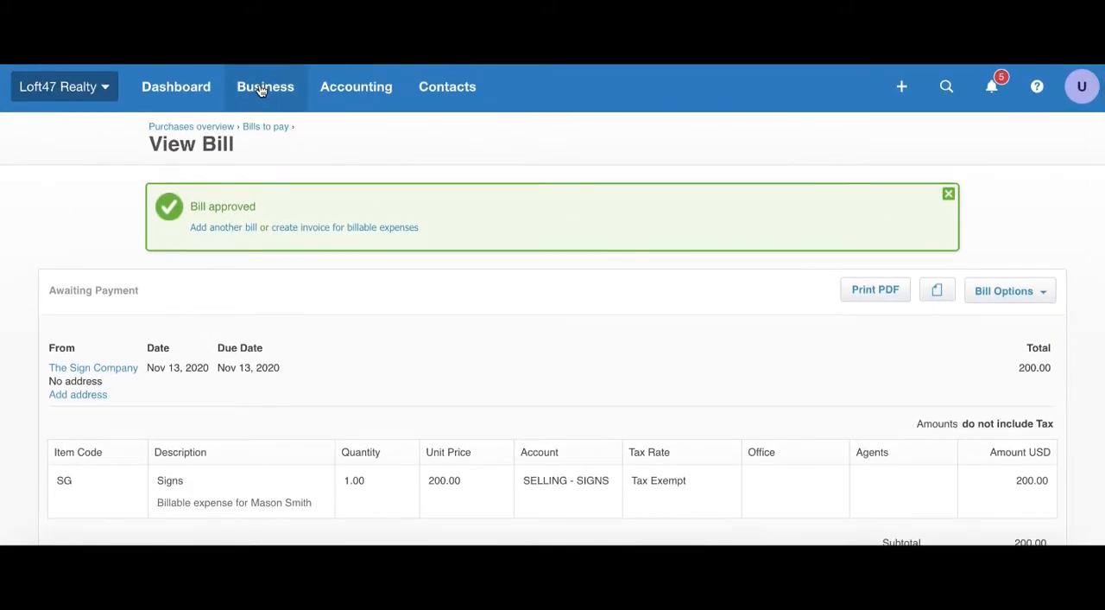
Step: Return to the dashboard and open the list of sales invoices awaiting payment
{"action": "left_click", "coordinate": [193, 95]}
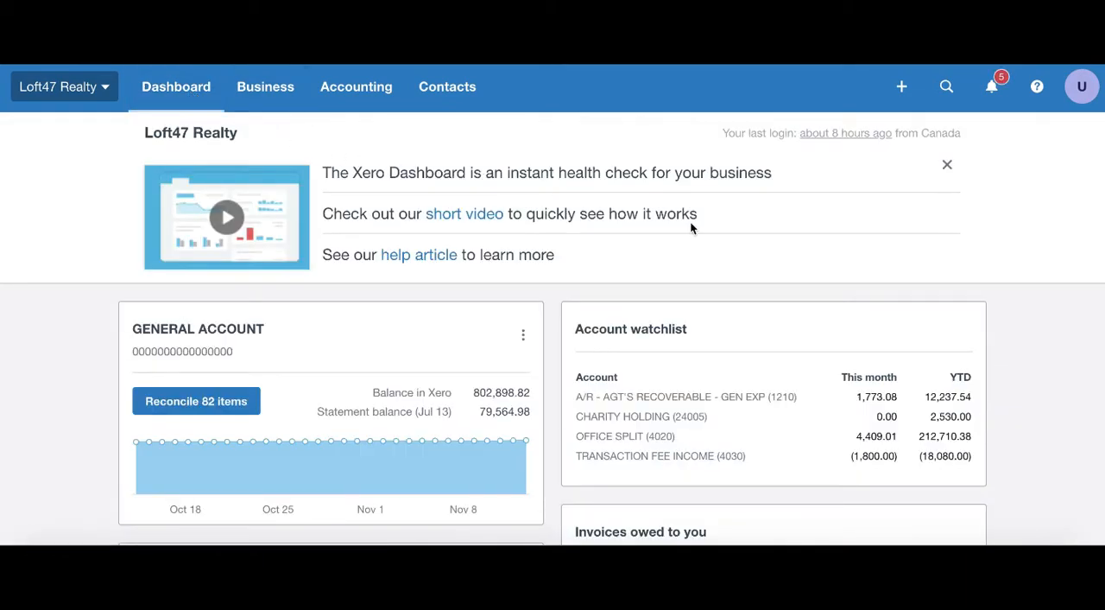
{"action": "scroll", "coordinate": [691, 226], "scroll_direction": "down", "scroll_amount": 4}
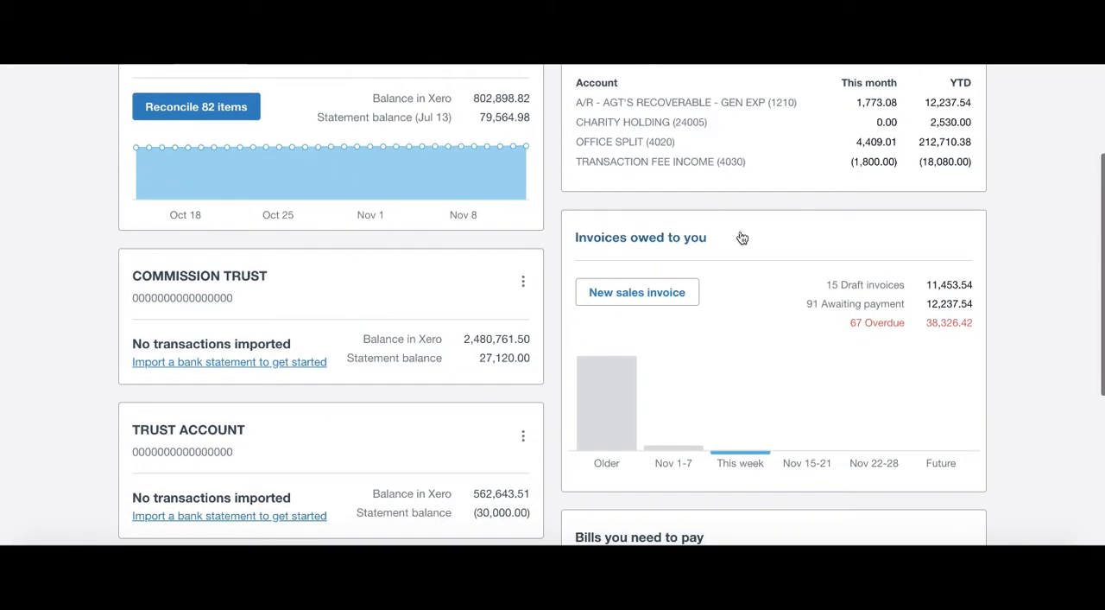
{"action": "left_click", "coordinate": [834, 314]}
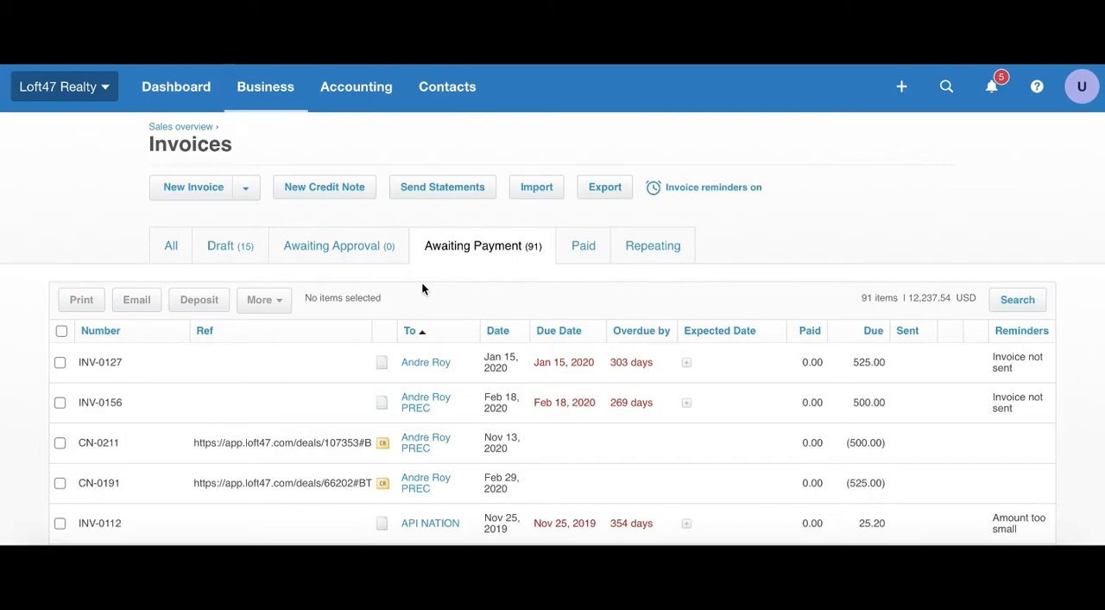
Step: Search the draft invoices by the customer's first name and open the matching invoice
{"action": "left_click", "coordinate": [231, 253]}
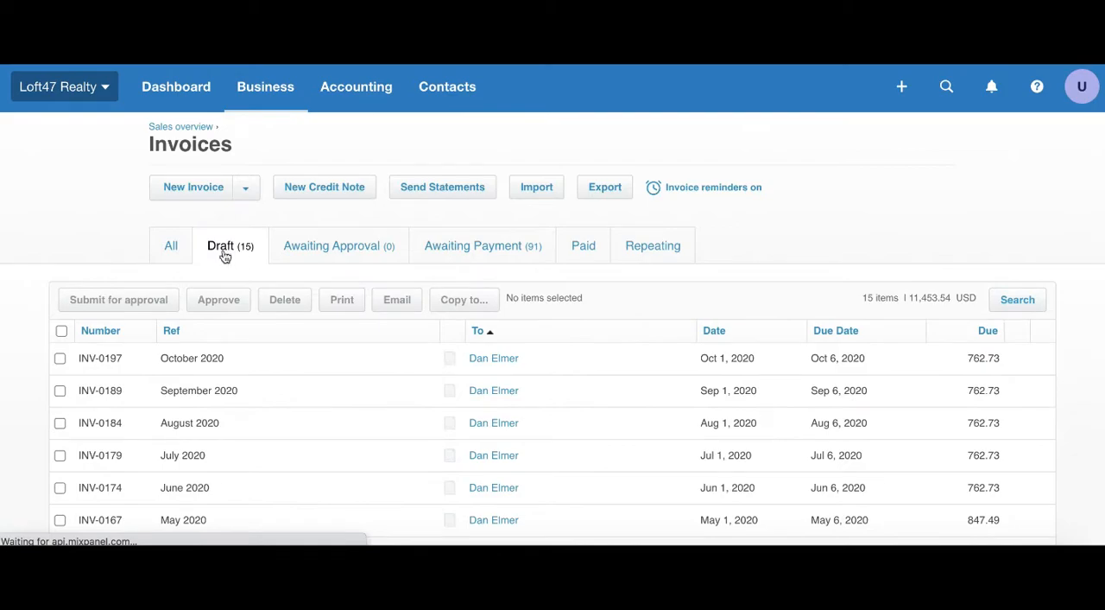
{"action": "left_click", "coordinate": [1005, 309]}
{"action": "type", "text": "mason"}
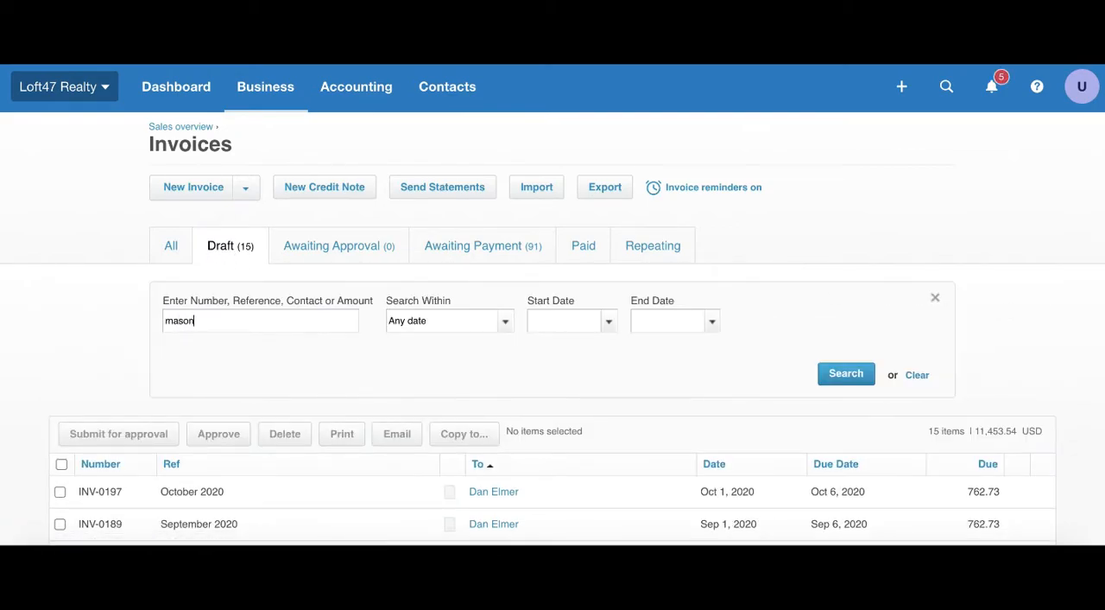
{"action": "left_click", "coordinate": [855, 381]}
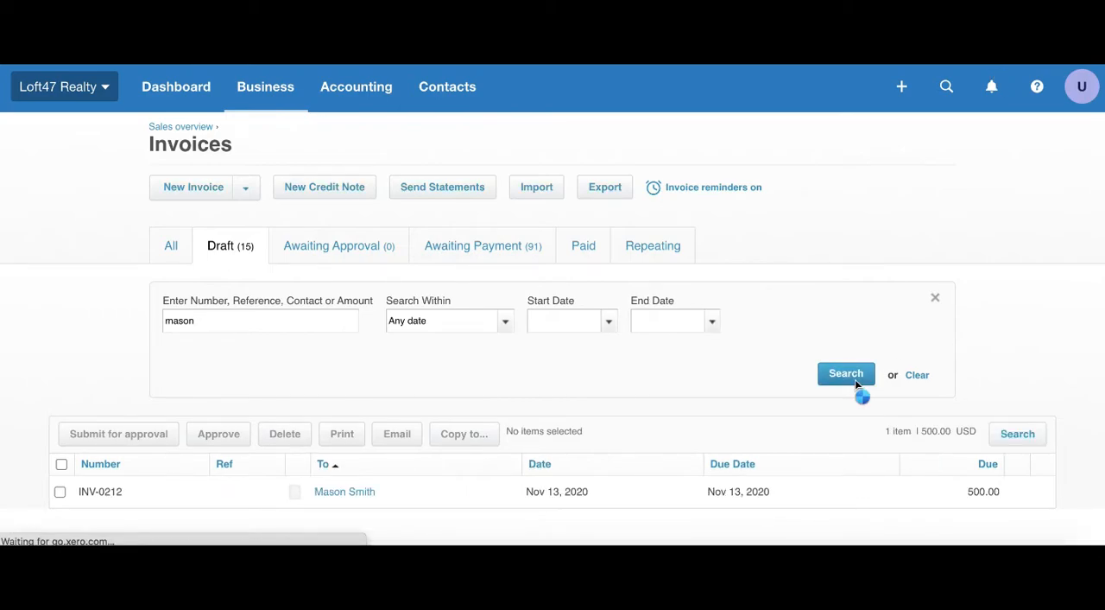
{"action": "scroll", "coordinate": [723, 416], "scroll_direction": "down", "scroll_amount": 1}
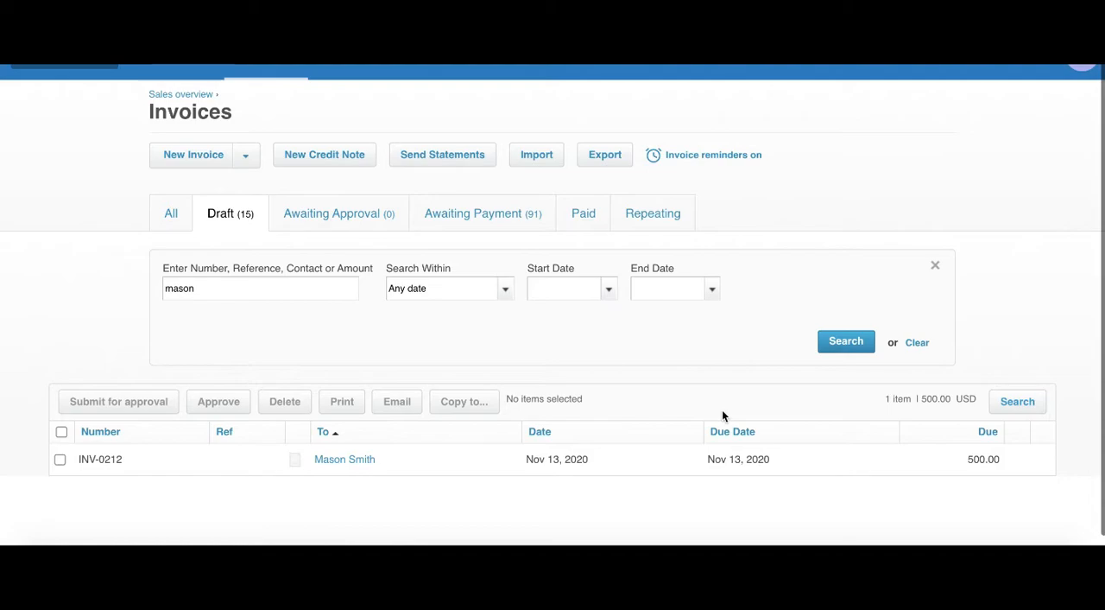
{"action": "left_click", "coordinate": [462, 469]}
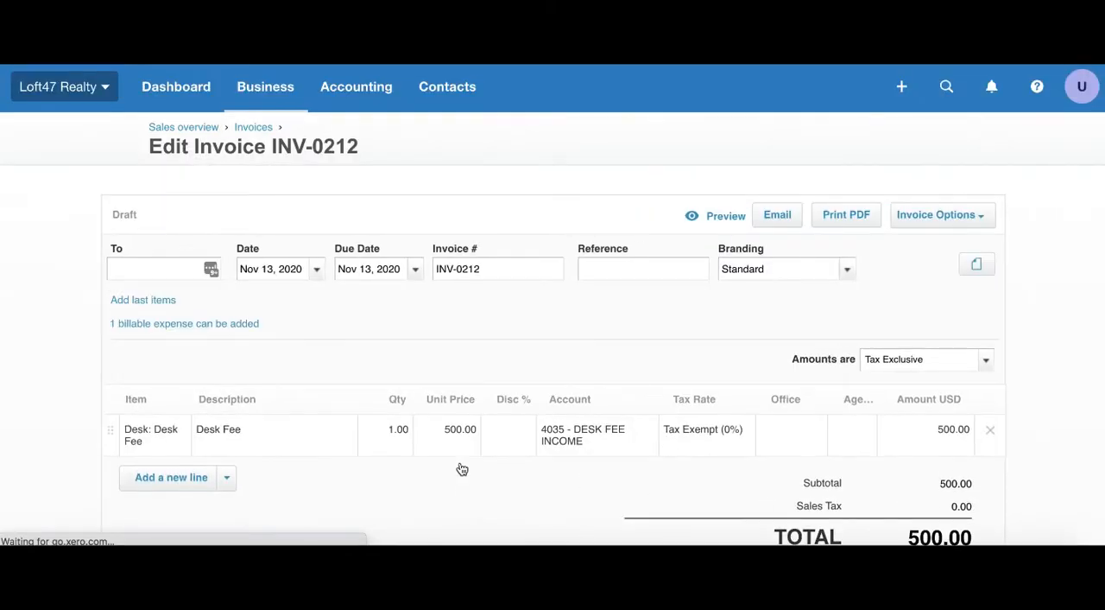
Step: Select the Signs billable expense for the draft desk fee invoice and cancel without adding it
{"action": "scroll", "coordinate": [389, 342], "scroll_direction": "down", "scroll_amount": 1}
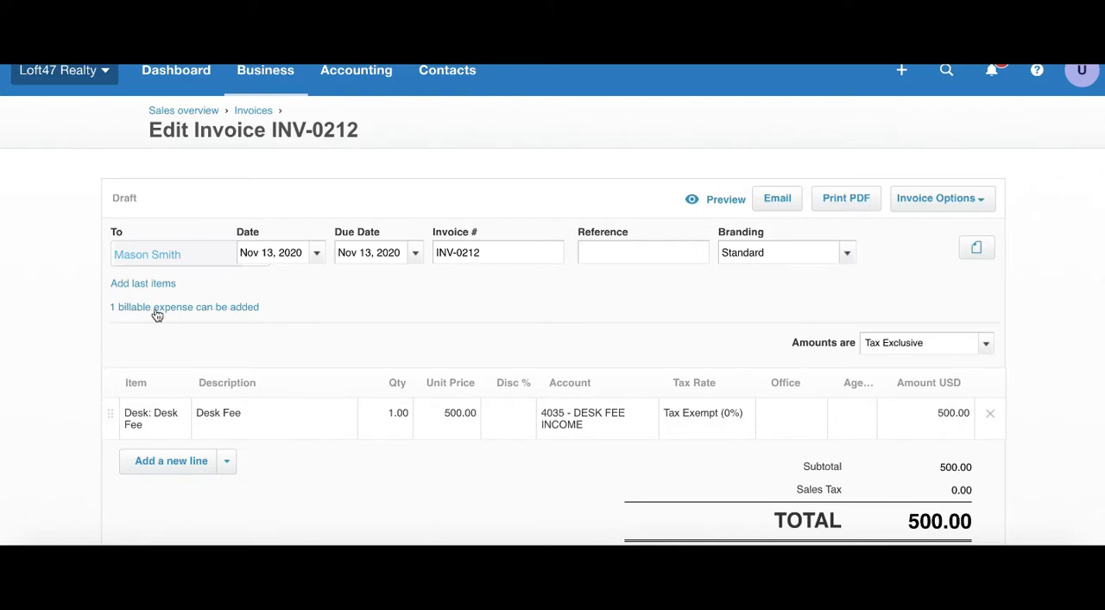
{"action": "left_click", "coordinate": [203, 309]}
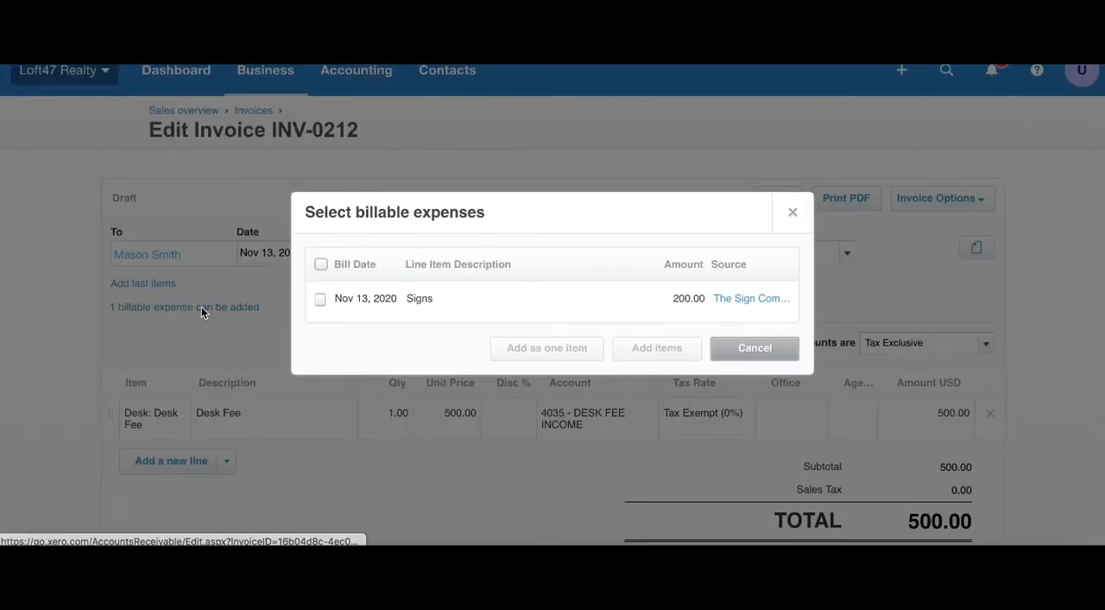
{"action": "left_click", "coordinate": [320, 298]}
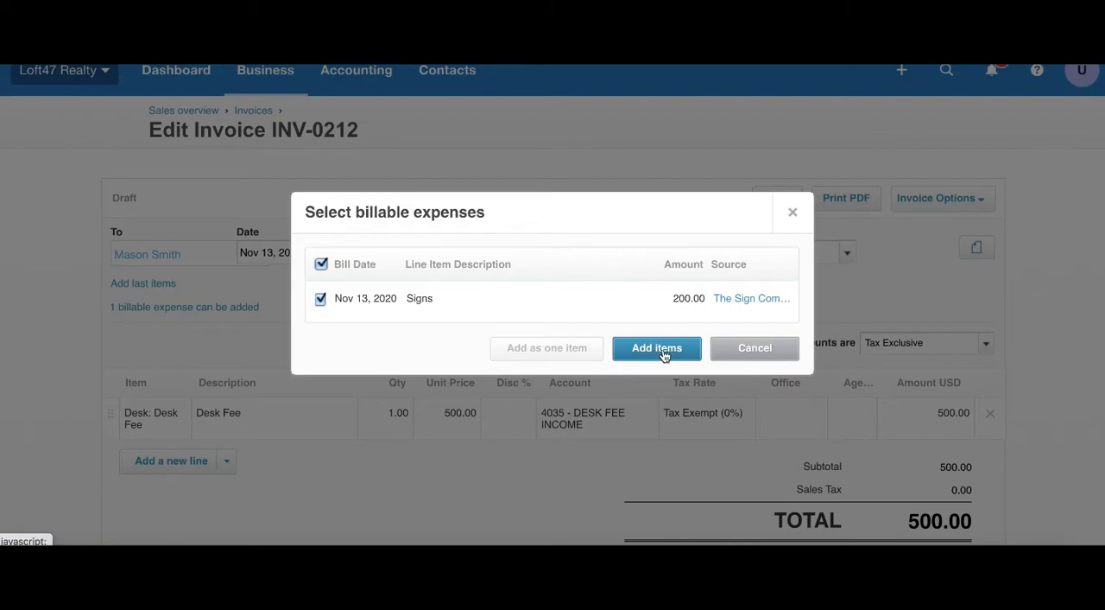
{"action": "left_click", "coordinate": [734, 349]}
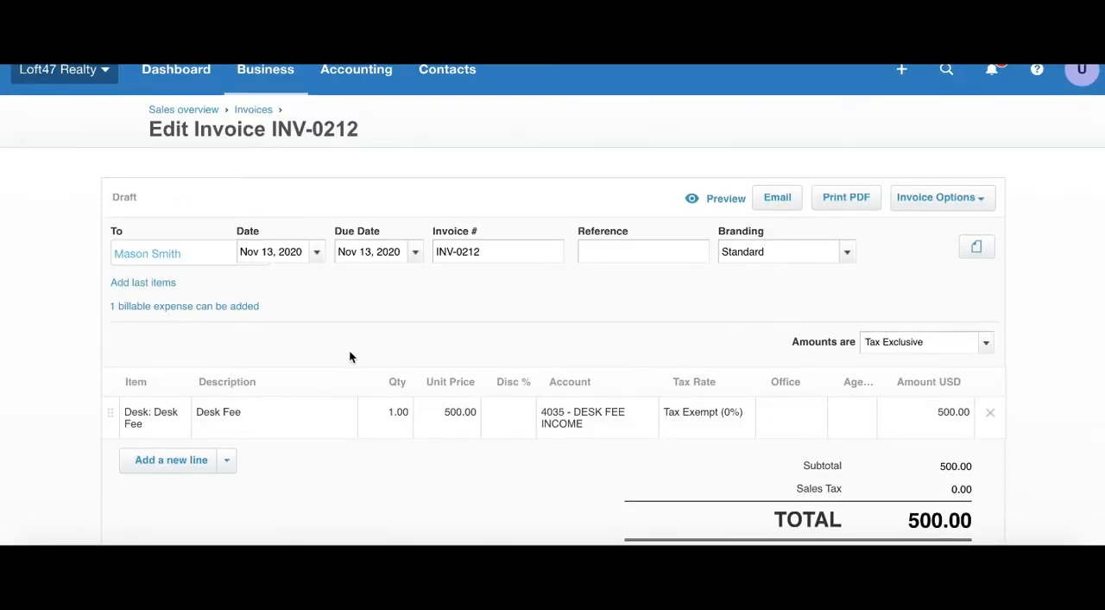
Step: Look over the draft invoice's line item and totals, and return to the invoice list
{"action": "scroll", "coordinate": [349, 349], "scroll_direction": "down", "scroll_amount": 2}
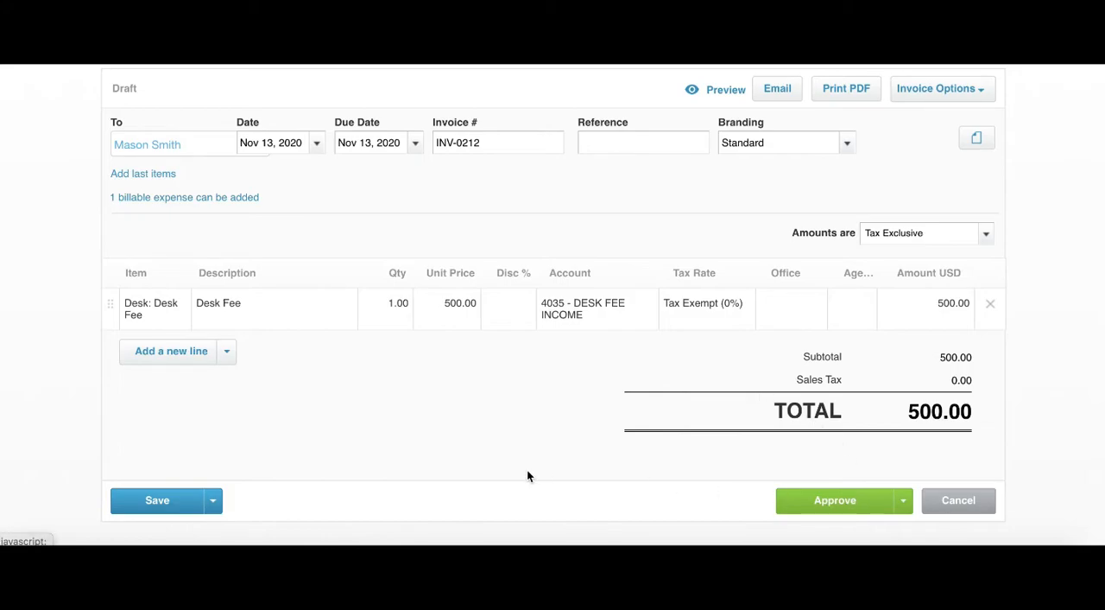
{"action": "scroll", "coordinate": [424, 416], "scroll_direction": "up", "scroll_amount": 2}
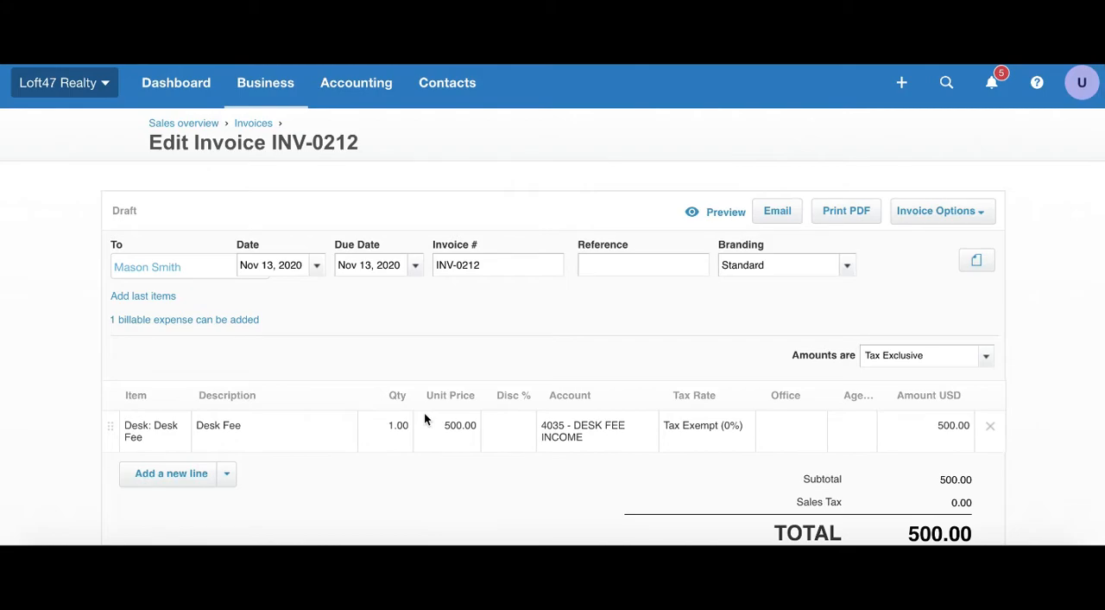
{"action": "scroll", "coordinate": [424, 414], "scroll_direction": "up", "scroll_amount": 1}
{"action": "left_click", "coordinate": [253, 128]}
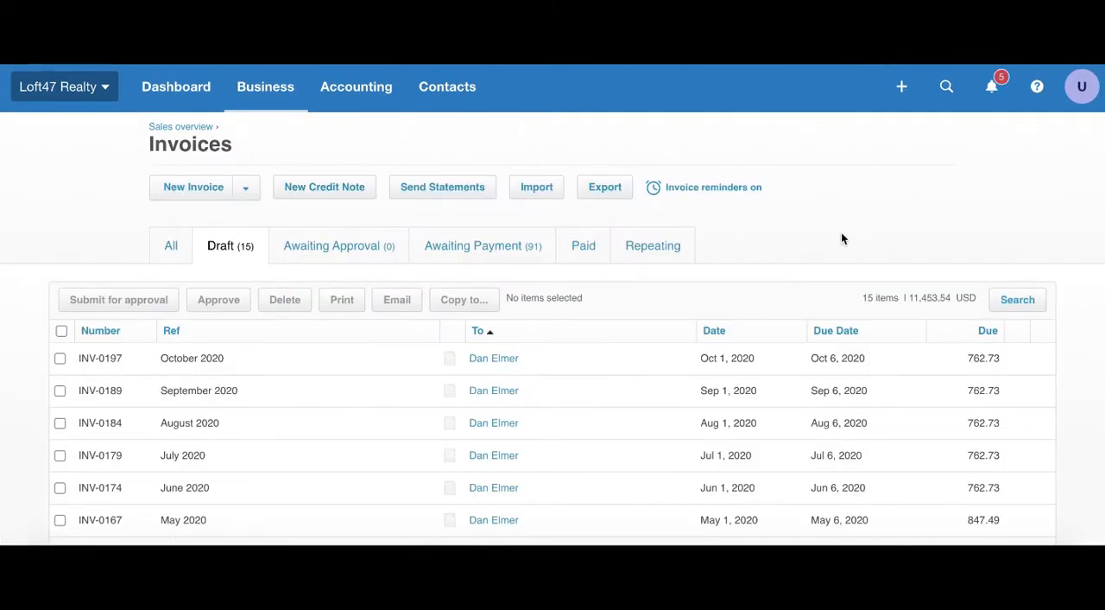
Step: Search the invoices awaiting payment by the customer's first name and open the matching invoice
{"action": "left_click", "coordinate": [485, 253]}
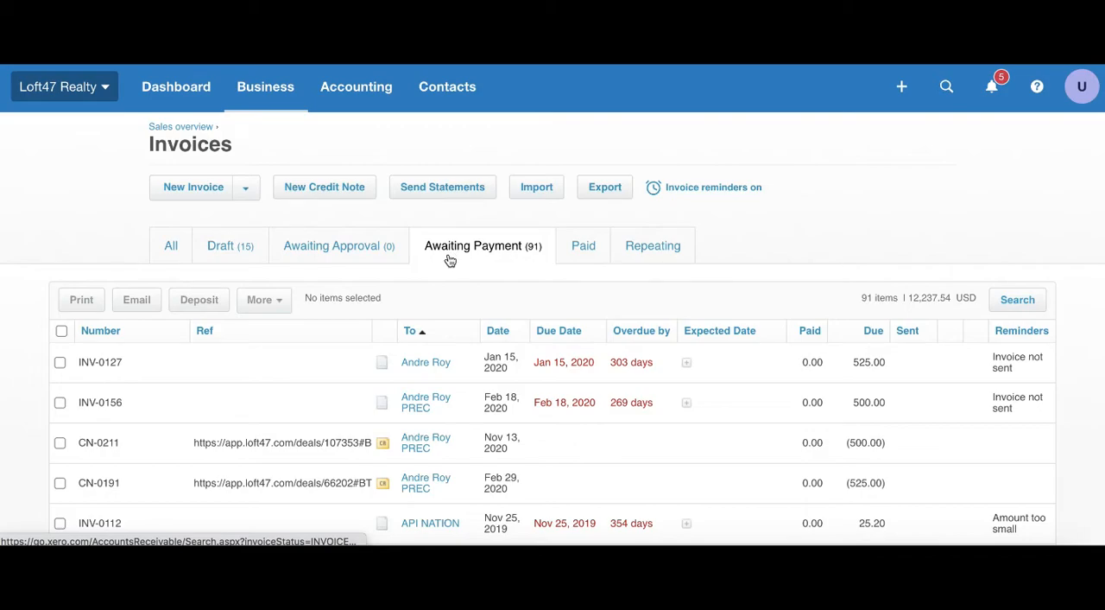
{"action": "left_click", "coordinate": [1017, 300]}
{"action": "type", "text": "mason"}
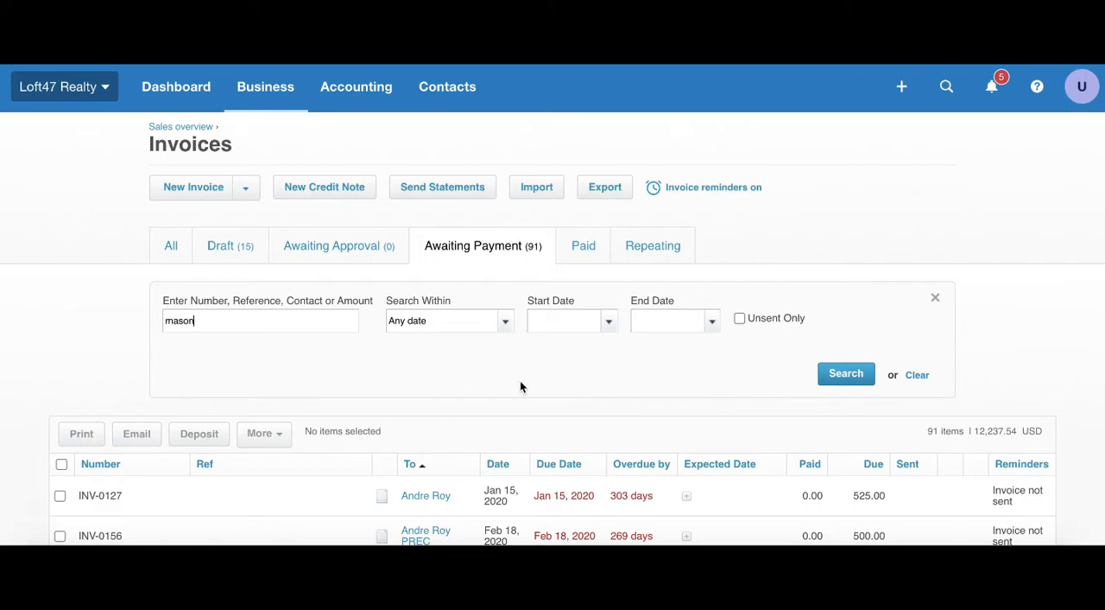
{"action": "left_click", "coordinate": [831, 373]}
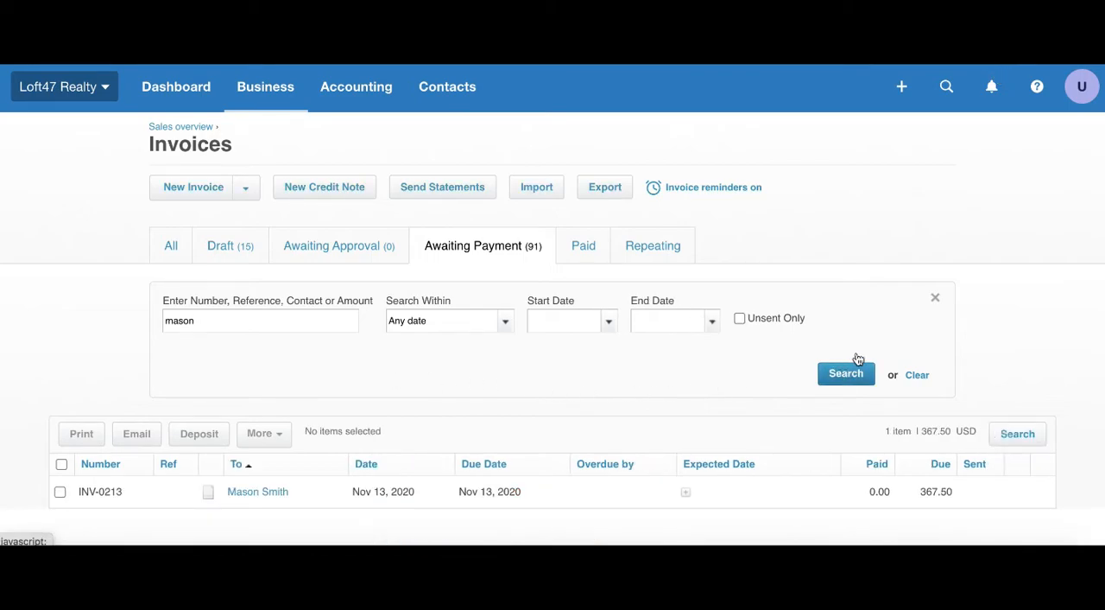
{"action": "scroll", "coordinate": [781, 337], "scroll_direction": "down", "scroll_amount": 1}
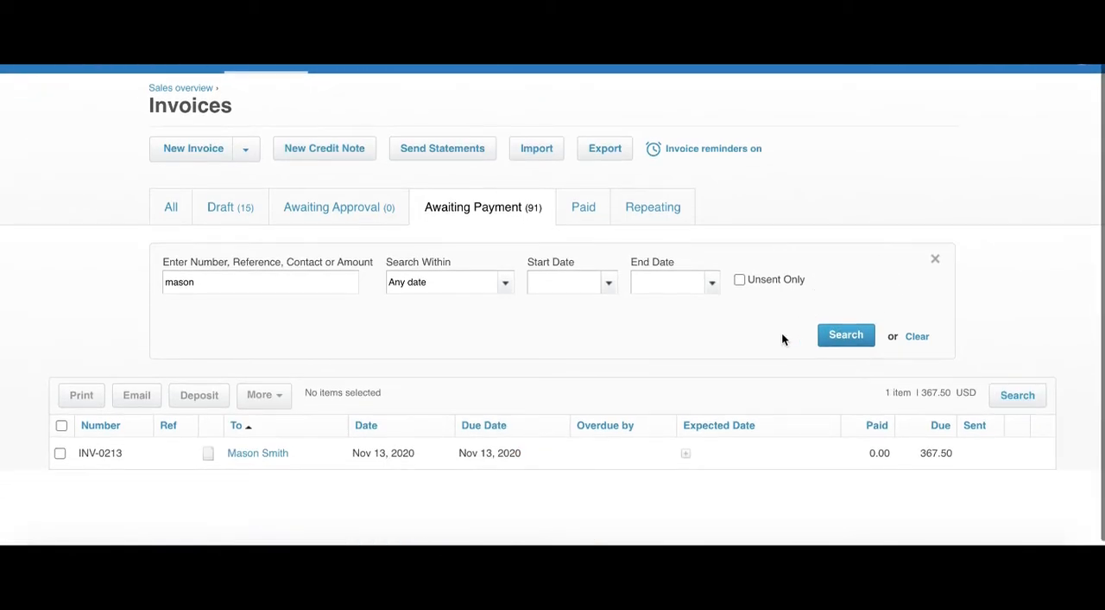
{"action": "left_click", "coordinate": [559, 459]}
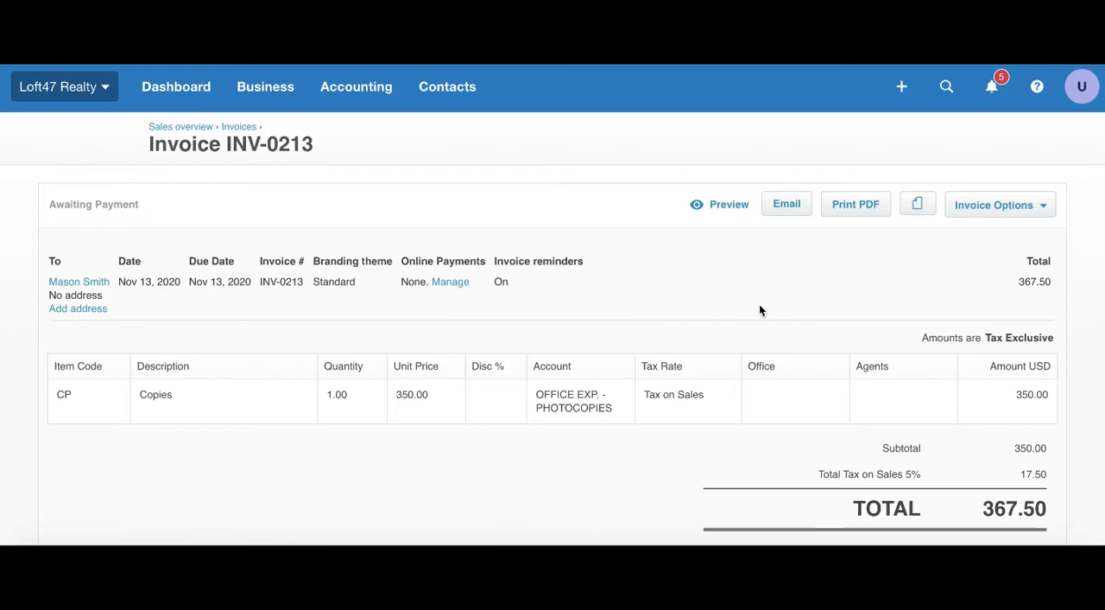
Step: Open the approved Copies invoice for editing, select the Signs billable expense, and cancel without adding it
{"action": "left_click", "coordinate": [1041, 212]}
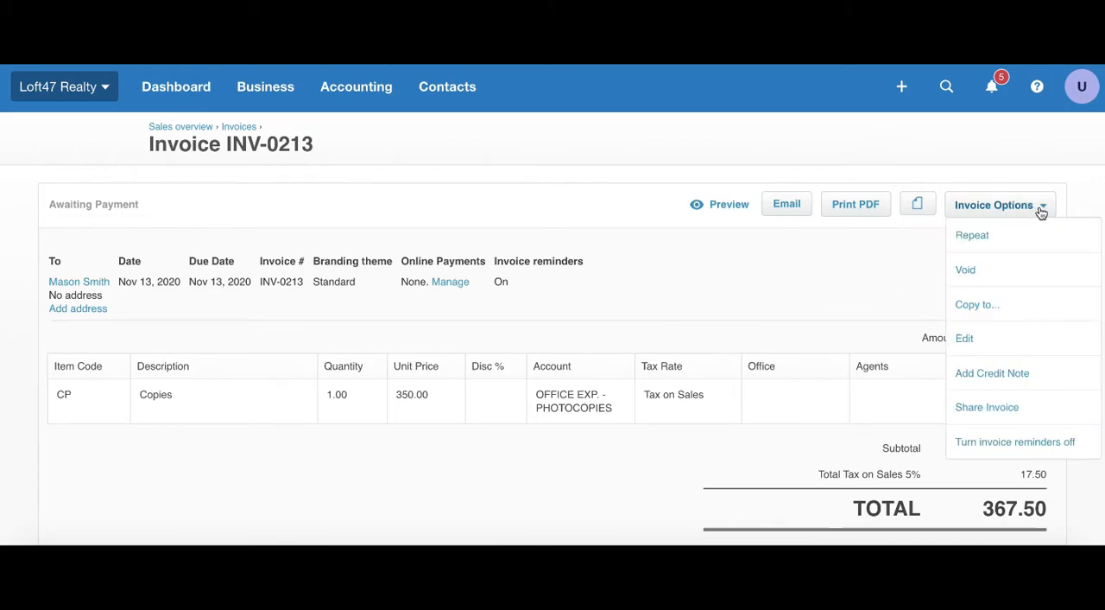
{"action": "left_click", "coordinate": [989, 343]}
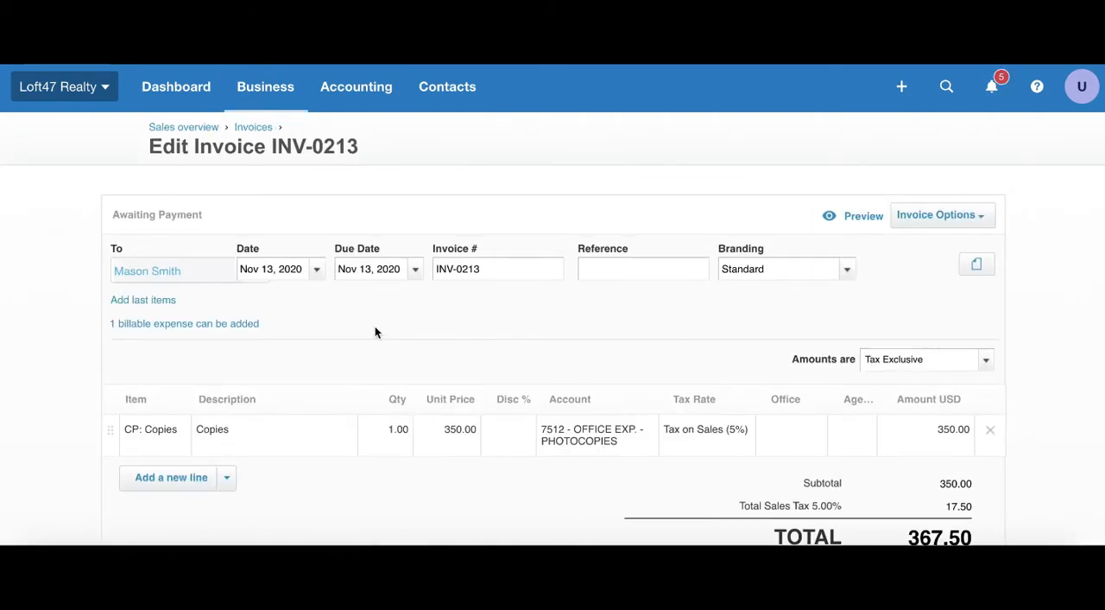
{"action": "scroll", "coordinate": [374, 329], "scroll_direction": "down", "scroll_amount": 1}
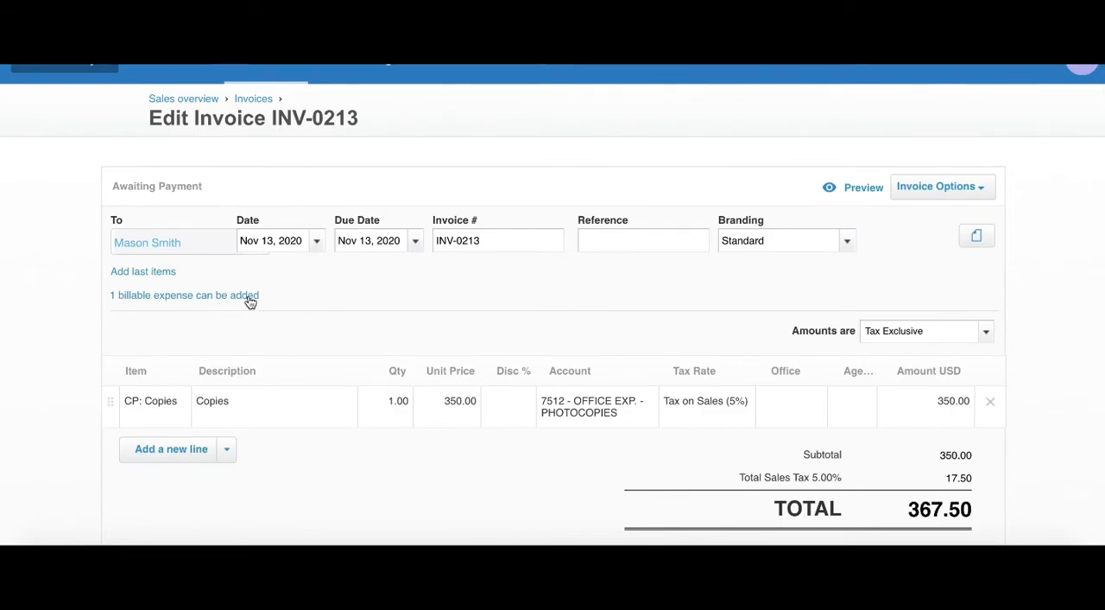
{"action": "left_click", "coordinate": [201, 298]}
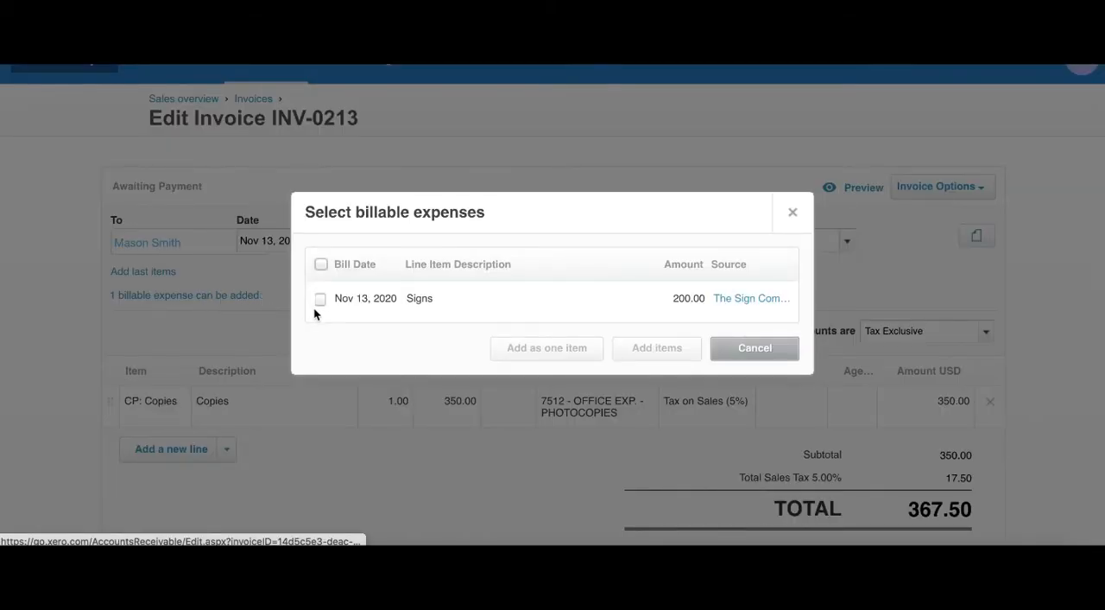
{"action": "left_click", "coordinate": [320, 298]}
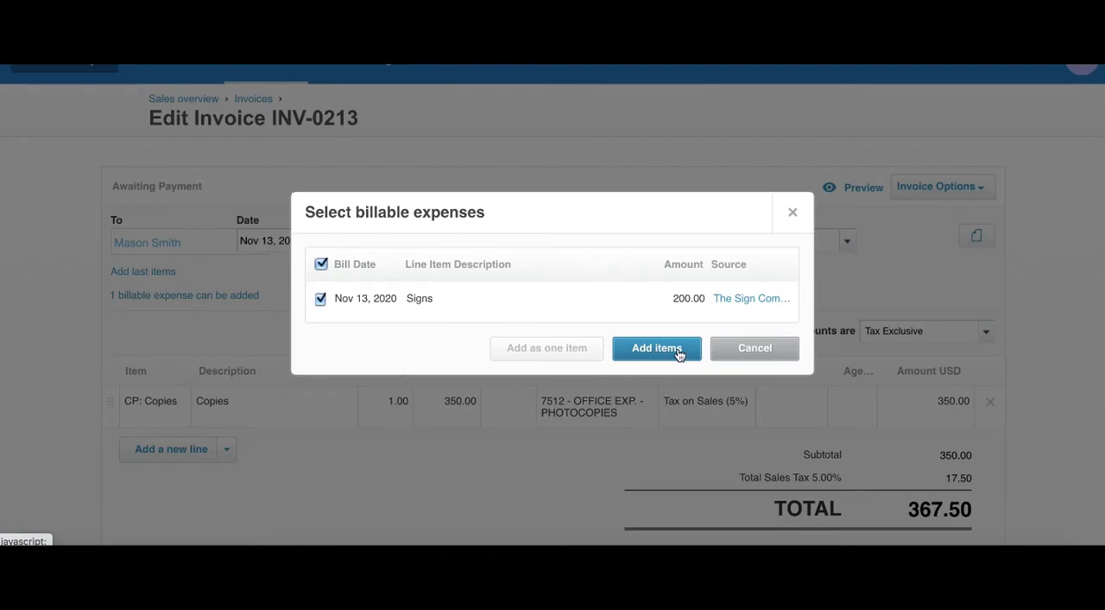
{"action": "left_click", "coordinate": [746, 348]}
Step: Leave the invoice for the dashboard and start a new bill
{"action": "scroll", "coordinate": [348, 259], "scroll_direction": "up", "scroll_amount": 1}
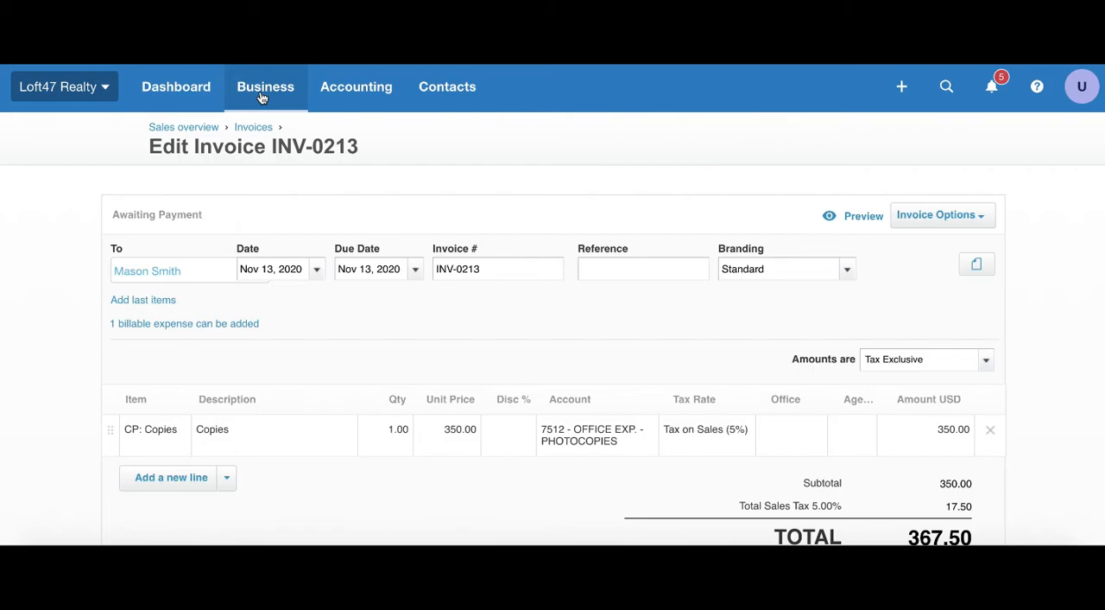
{"action": "left_click", "coordinate": [192, 97]}
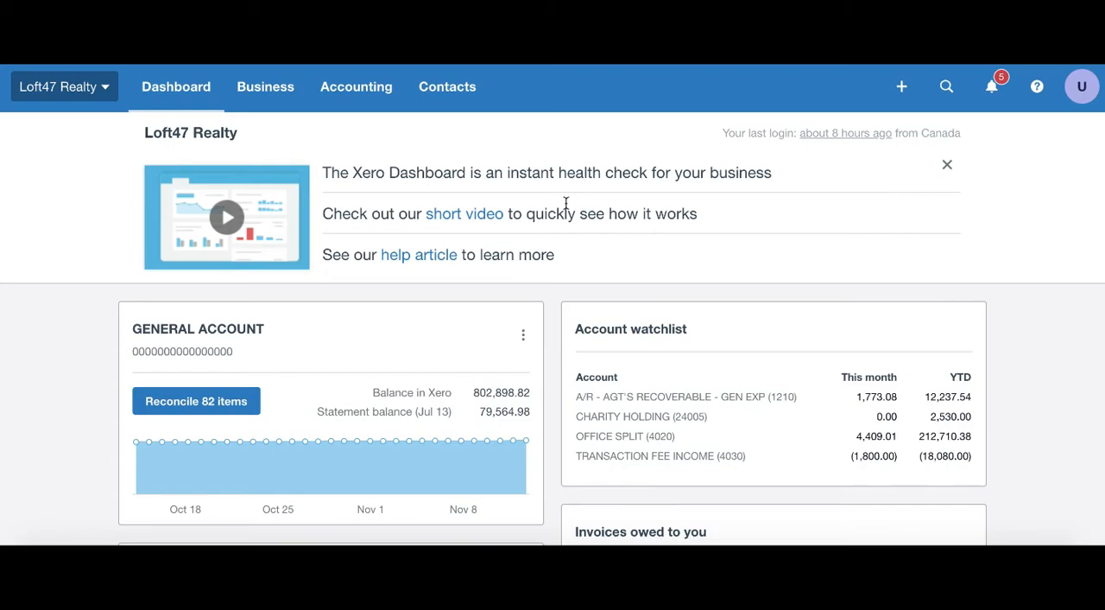
{"action": "scroll", "coordinate": [796, 271], "scroll_direction": "down", "scroll_amount": 5}
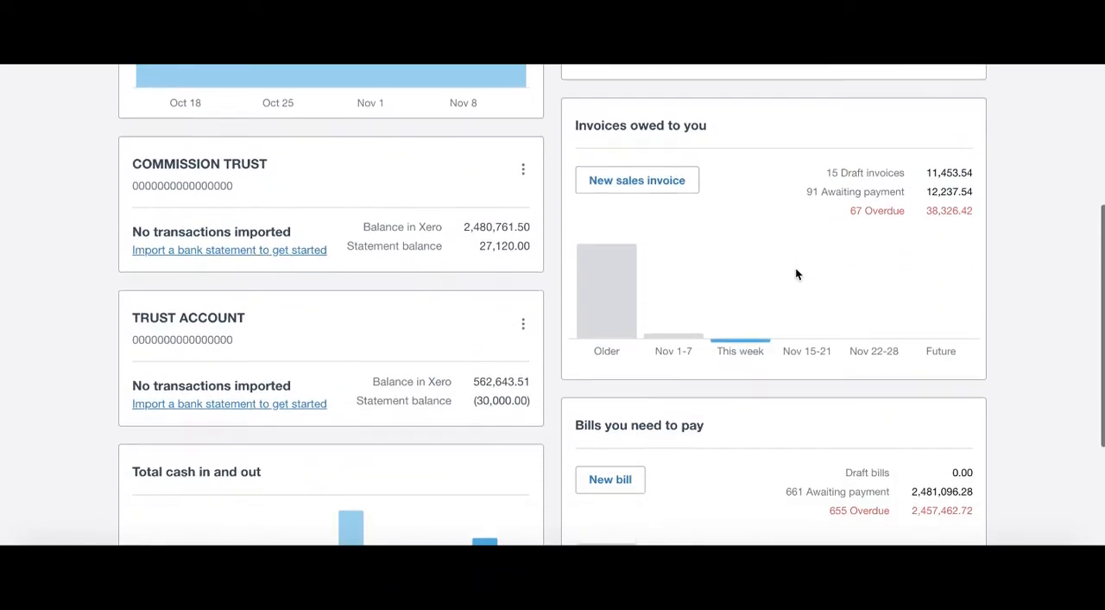
{"action": "scroll", "coordinate": [795, 274], "scroll_direction": "down", "scroll_amount": 2}
{"action": "left_click", "coordinate": [621, 366]}
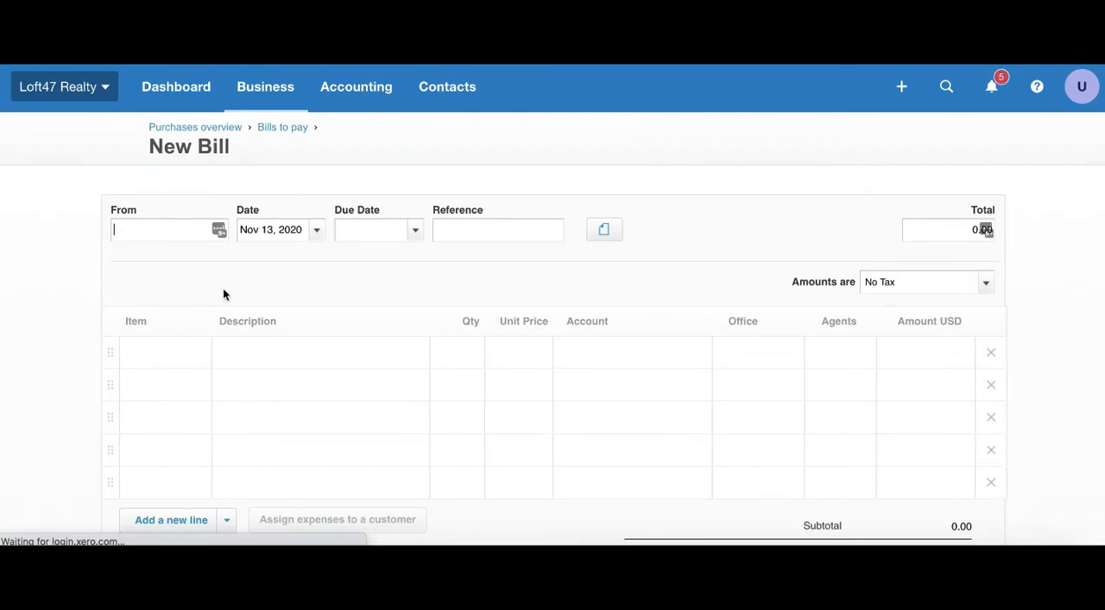
Step: Set The Sign Company as the bill's supplier and Nov 13, 2020 as its due date
{"action": "type", "text": "sign"}
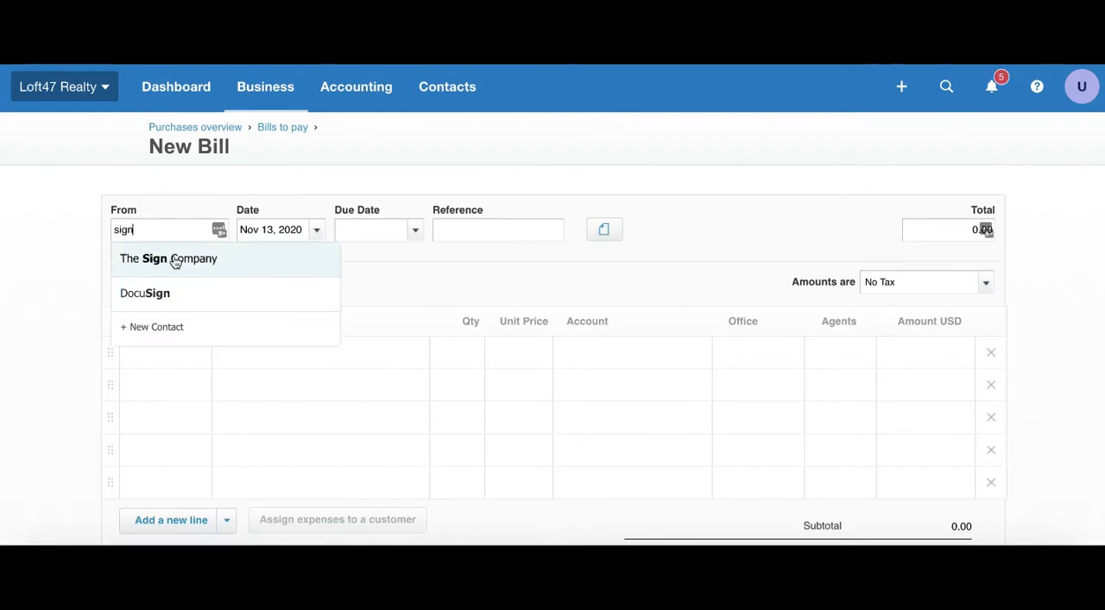
{"action": "left_click", "coordinate": [174, 262]}
{"action": "left_click", "coordinate": [418, 229]}
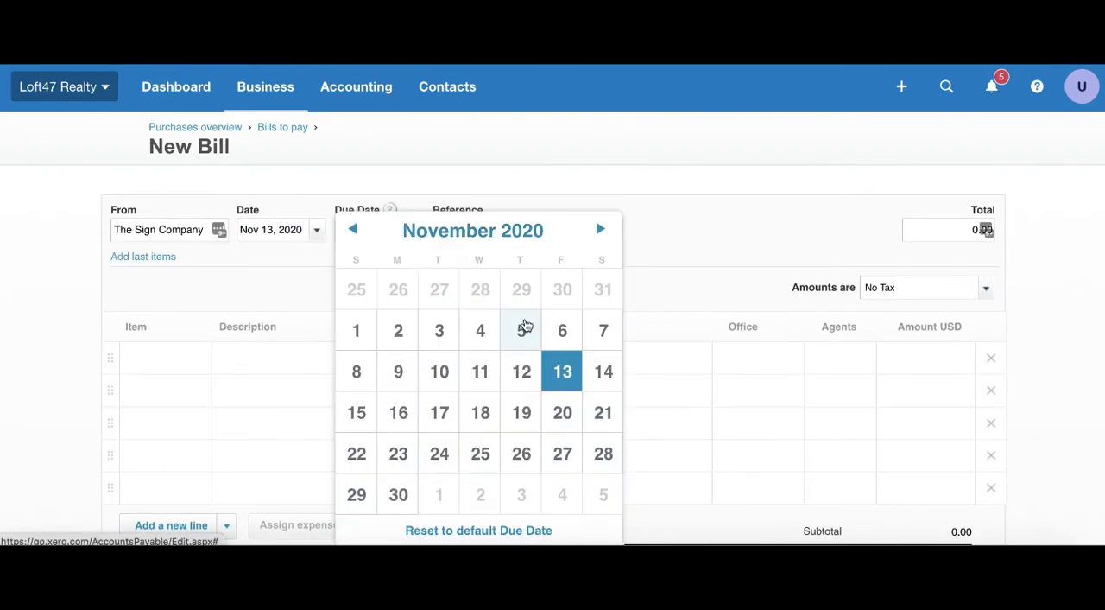
{"action": "left_click", "coordinate": [573, 369]}
Step: Choose the item SG: Signs for the bill's first line
{"action": "left_click", "coordinate": [201, 360]}
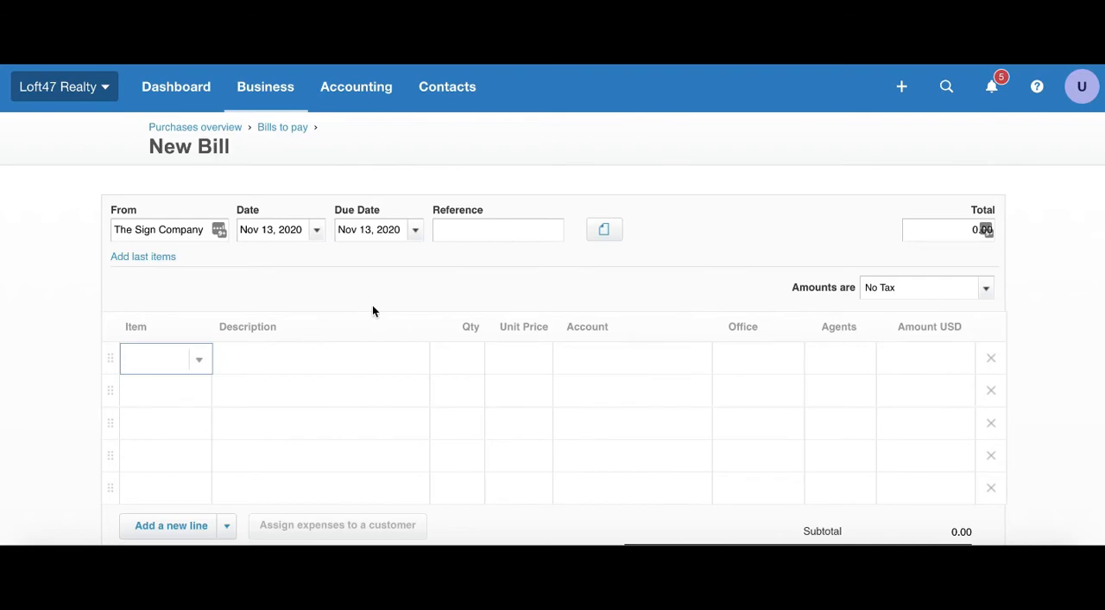
{"action": "left_click", "coordinate": [203, 359]}
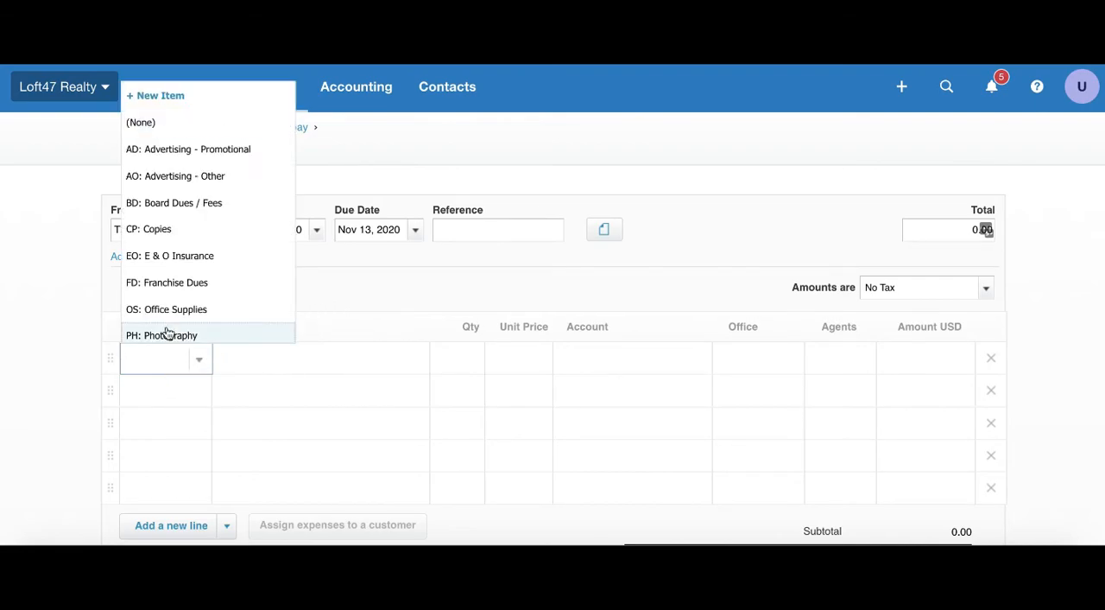
{"action": "scroll", "coordinate": [167, 293], "scroll_direction": "down", "scroll_amount": 3}
{"action": "scroll", "coordinate": [166, 296], "scroll_direction": "down", "scroll_amount": 1}
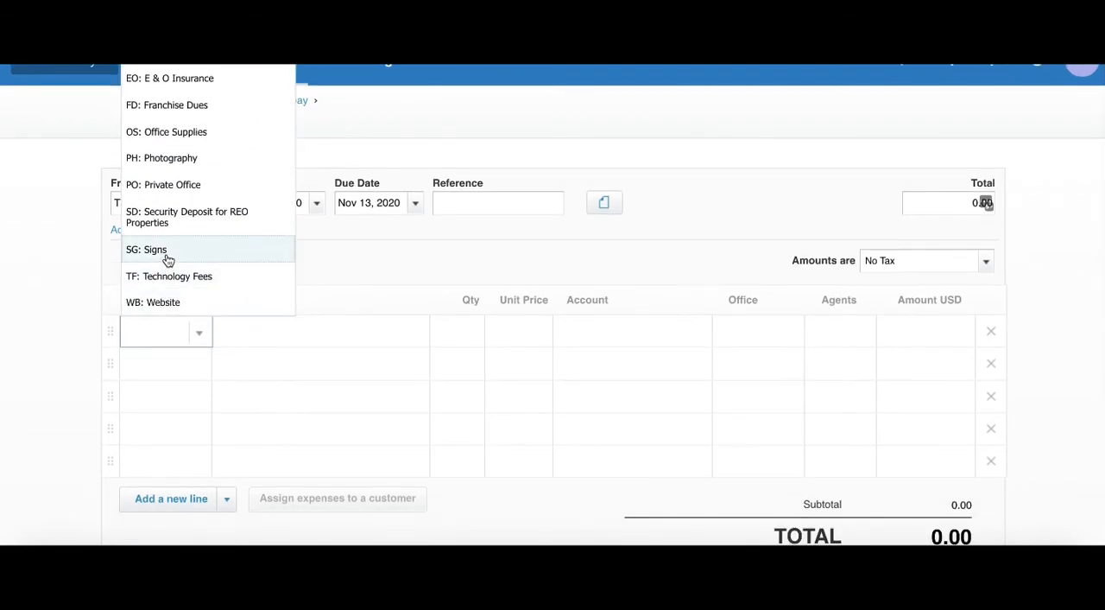
{"action": "left_click", "coordinate": [167, 253]}
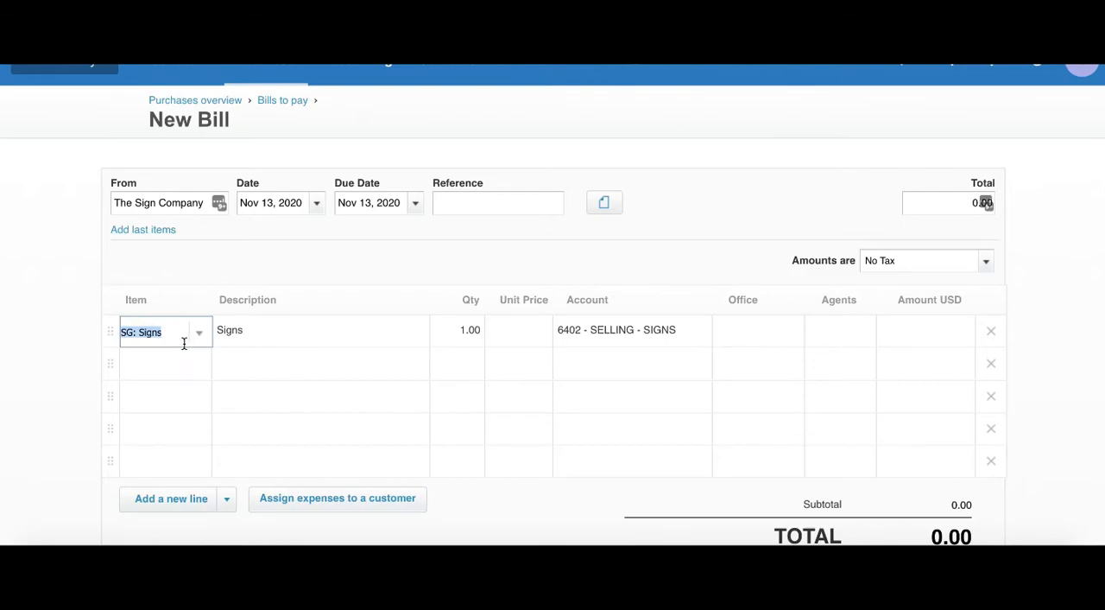
Step: Extend the Signs line's description with a hyphen and the first agent's full name
{"action": "left_click", "coordinate": [268, 334]}
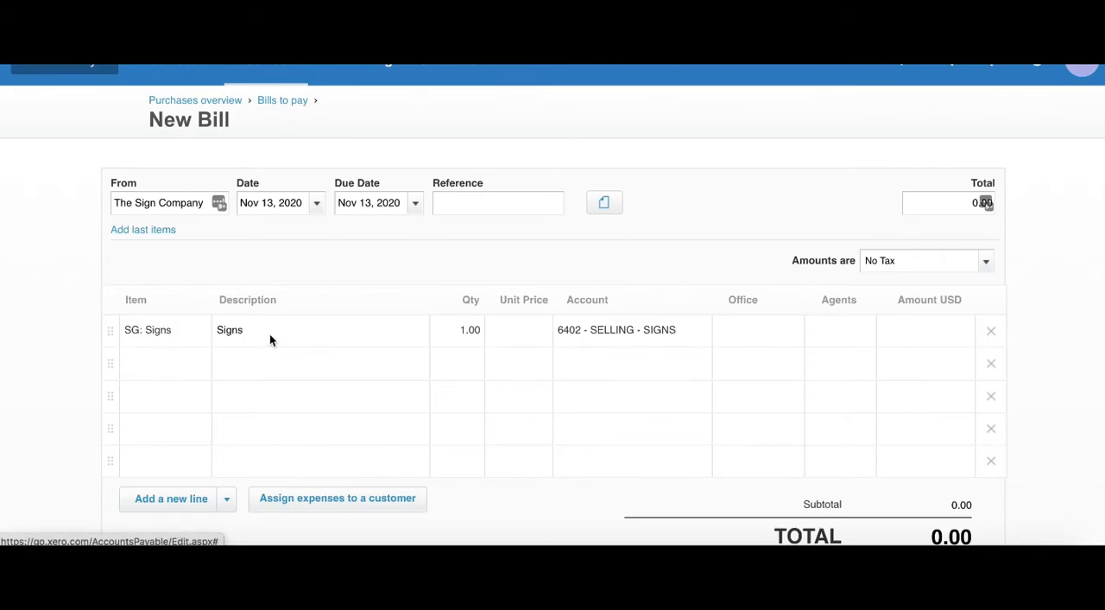
{"action": "type", "text": "- "}
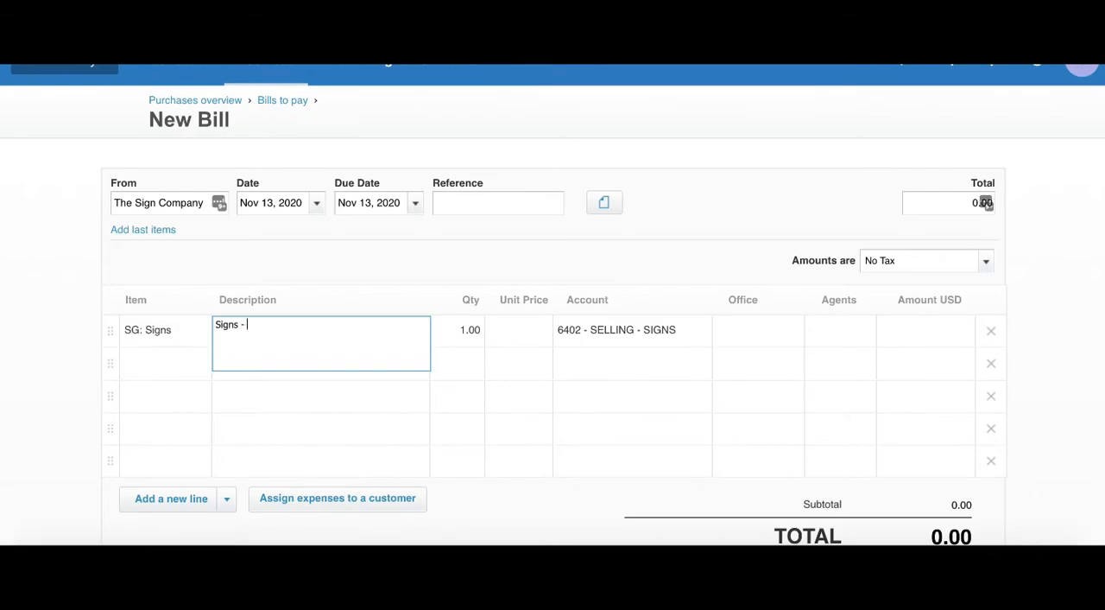
{"action": "left_click", "coordinate": [472, 335]}
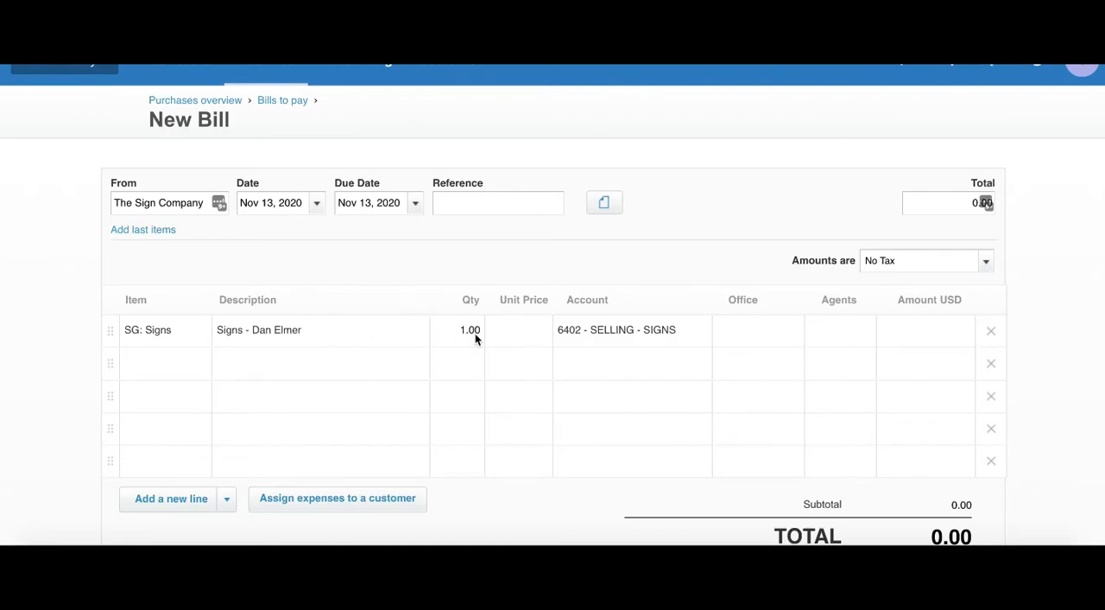
Step: Set the unit price of the bill's first Signs line to 250
{"action": "left_click", "coordinate": [521, 328]}
{"action": "type", "text": "250"}
{"action": "key", "text": "Tab"}
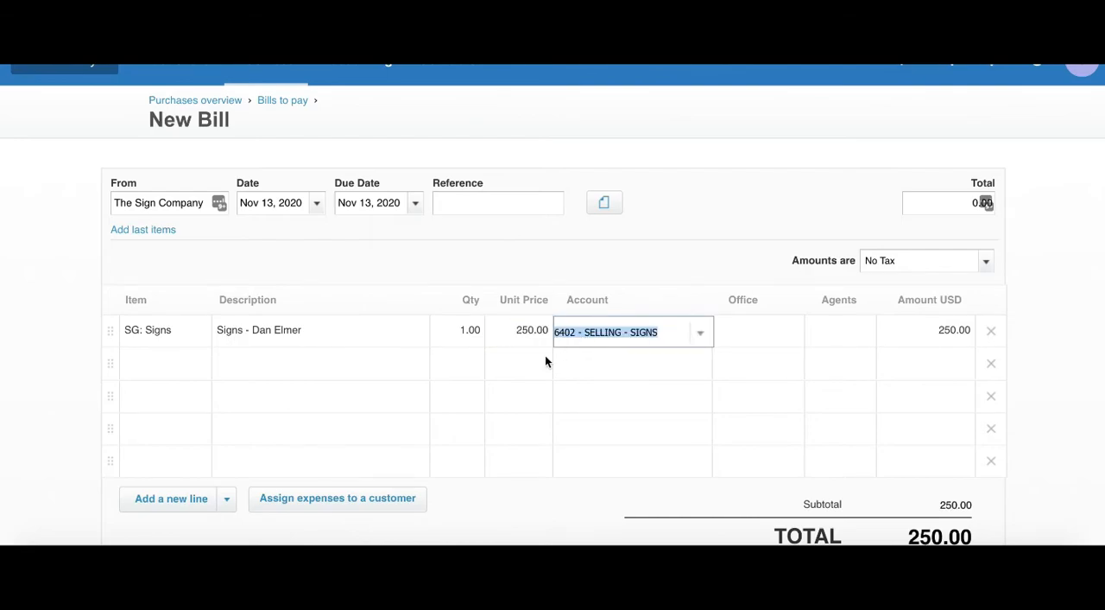
Step: Choose the item SG: Signs for the bill's second line
{"action": "left_click", "coordinate": [188, 370]}
{"action": "left_click", "coordinate": [199, 366]}
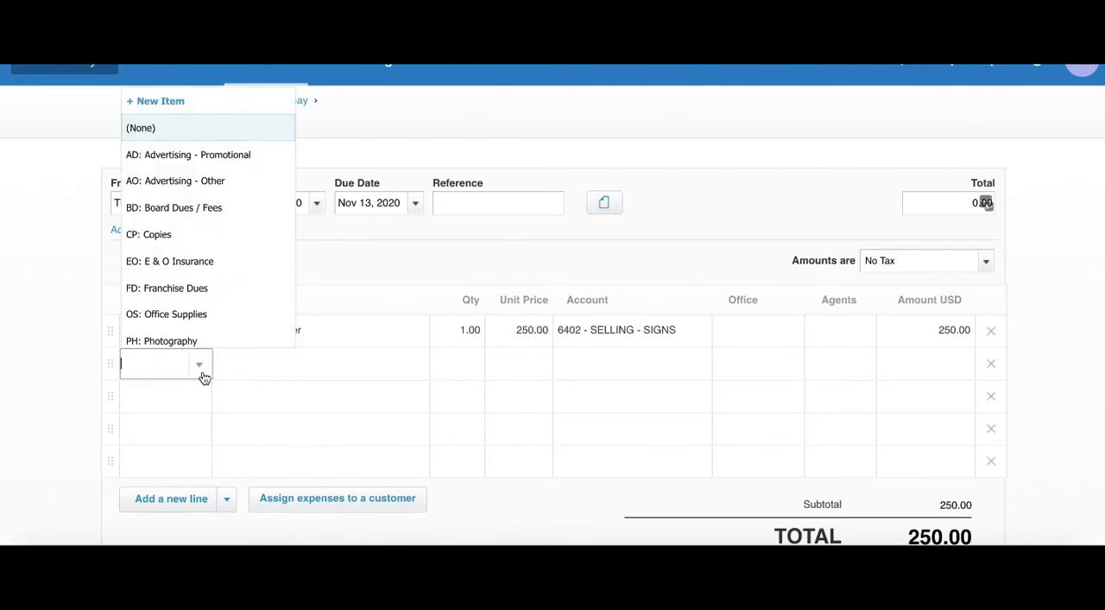
{"action": "scroll", "coordinate": [185, 285], "scroll_direction": "down", "scroll_amount": 2}
{"action": "scroll", "coordinate": [183, 286], "scroll_direction": "down", "scroll_amount": 2}
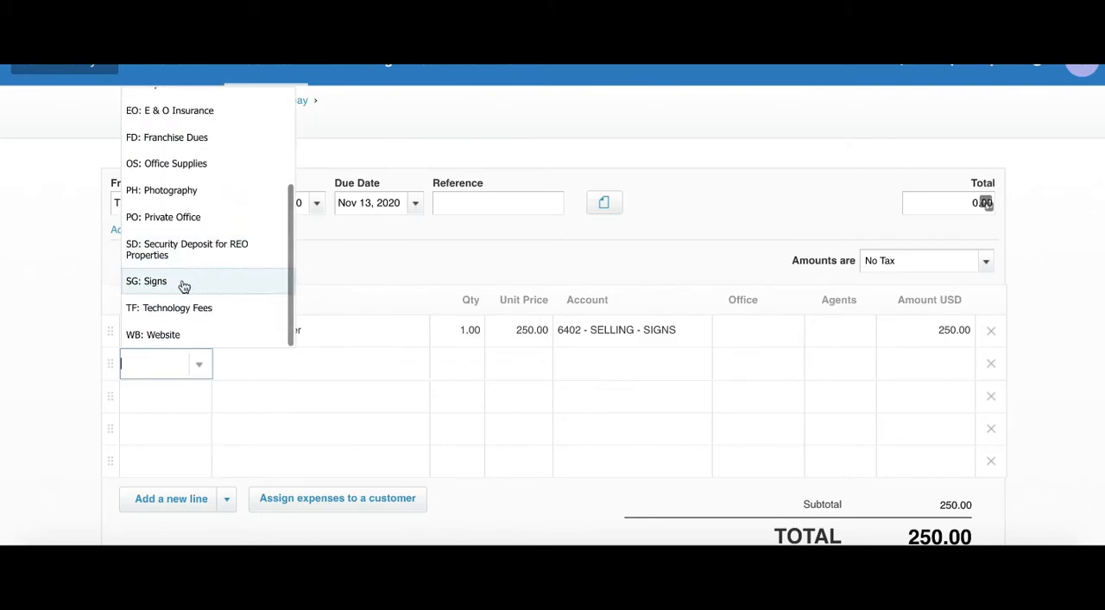
{"action": "left_click", "coordinate": [182, 284]}
Step: Extend the second line's description with a hyphen and the second agent's full name, and set its unit price to 250
{"action": "left_click", "coordinate": [309, 369]}
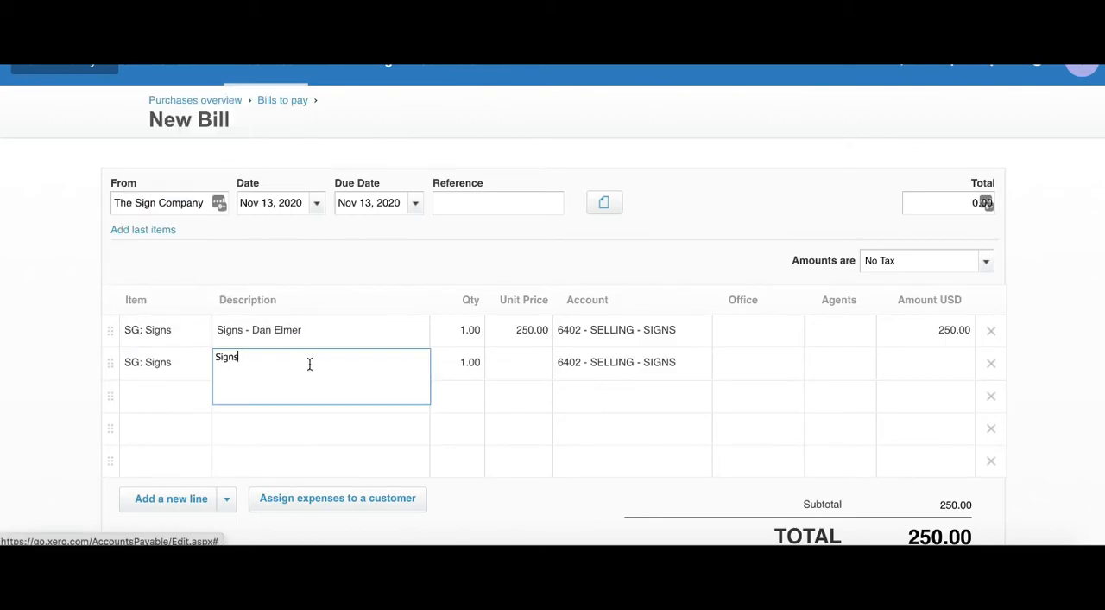
{"action": "left_click", "coordinate": [525, 363]}
{"action": "type", "text": "250"}
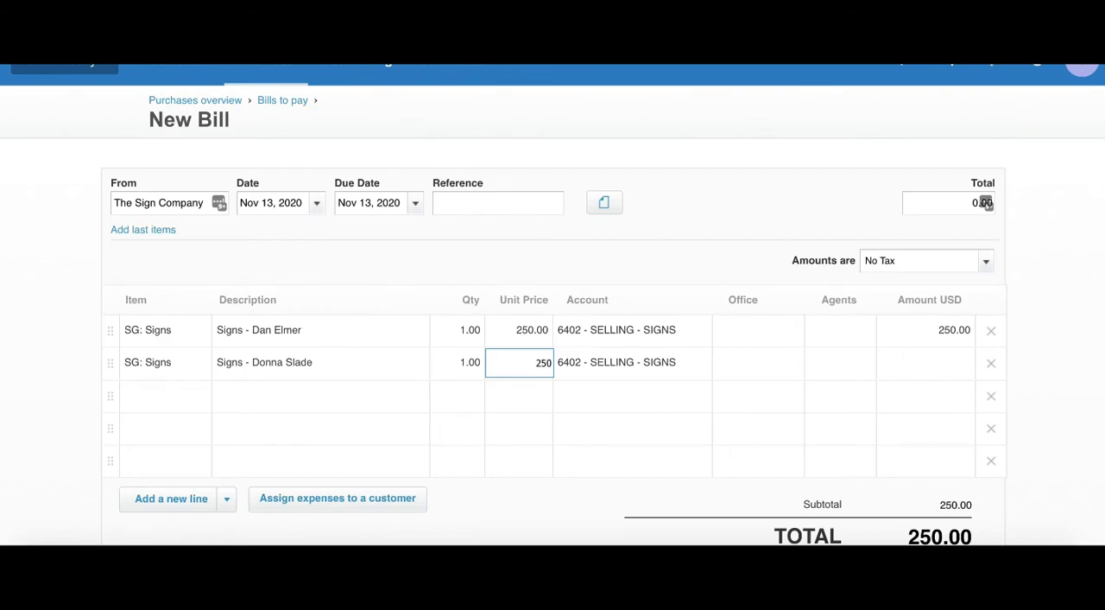
{"action": "key", "text": "Tab"}
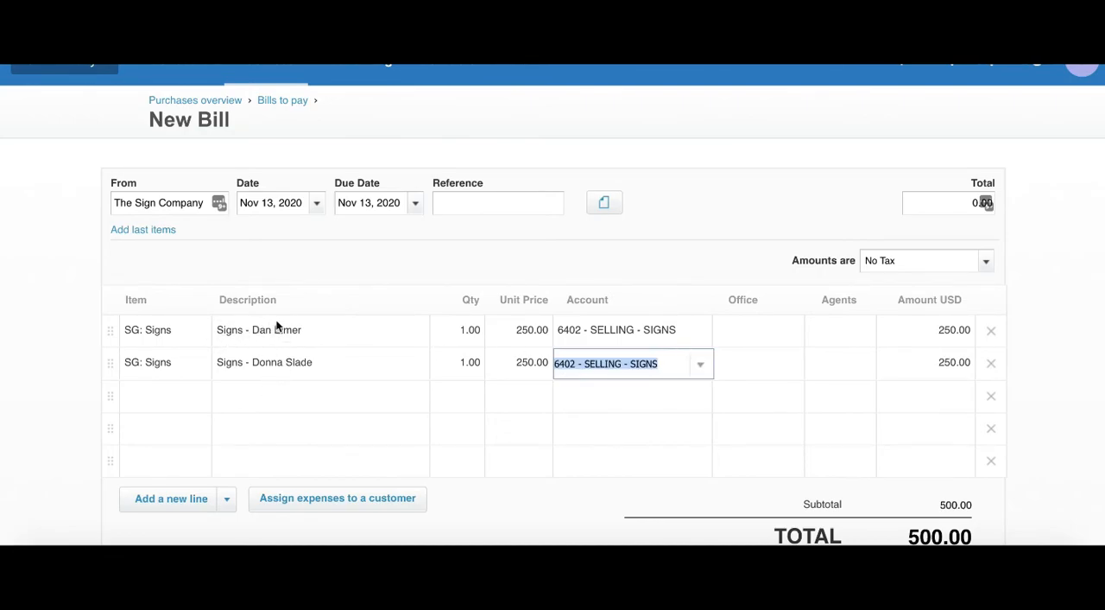
Step: Assign the first agent's Signs line as a billable expense to the customer matching the agent named in its description
{"action": "scroll", "coordinate": [419, 370], "scroll_direction": "down", "scroll_amount": 3}
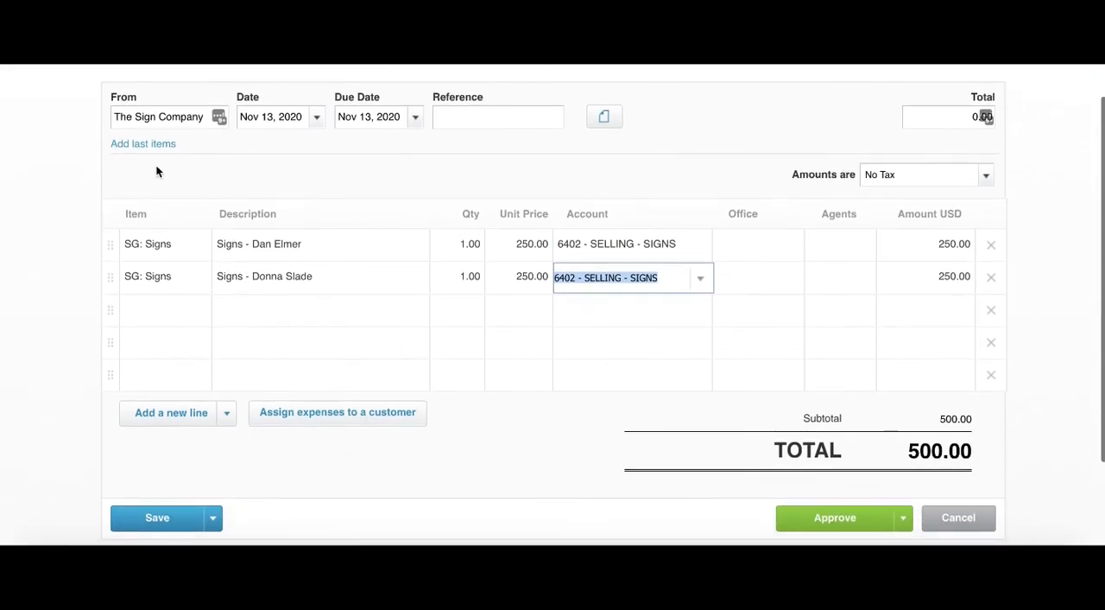
{"action": "scroll", "coordinate": [704, 369], "scroll_direction": "down", "scroll_amount": 1}
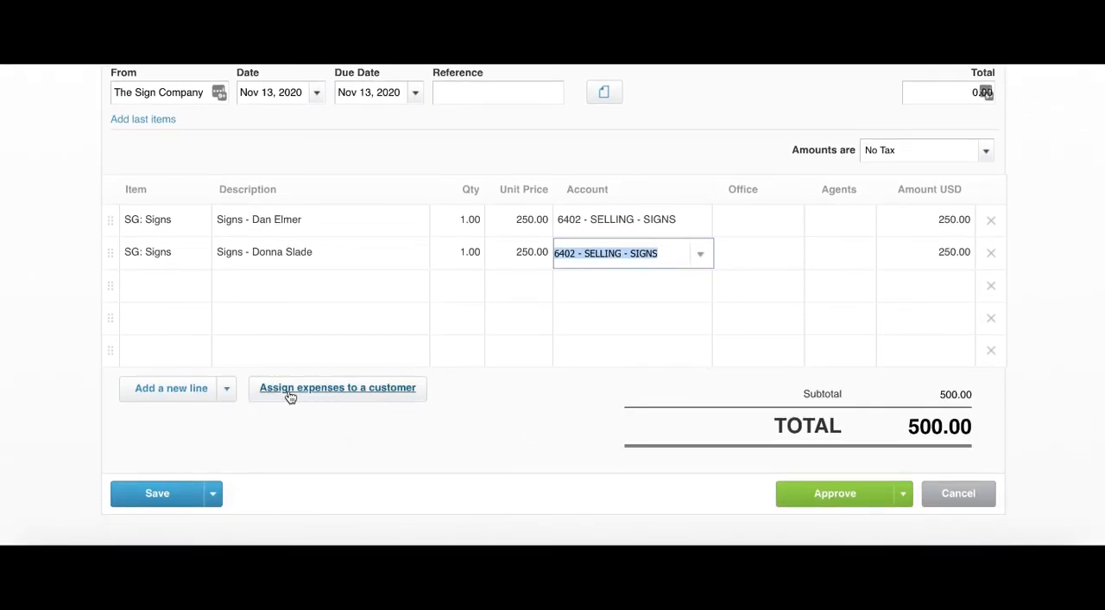
{"action": "left_click", "coordinate": [338, 390]}
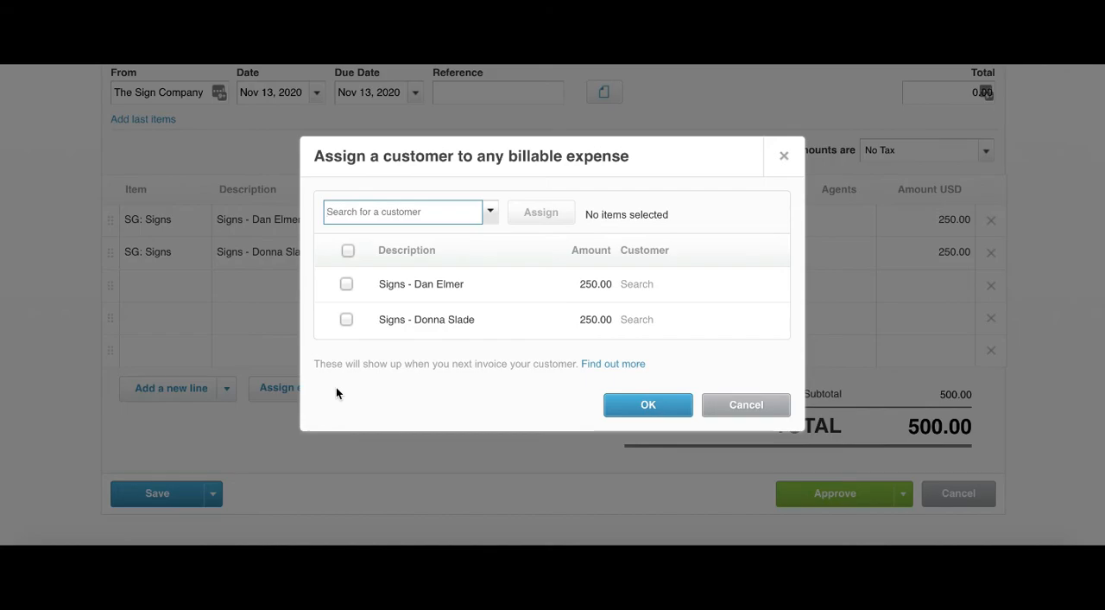
{"action": "left_click", "coordinate": [346, 284]}
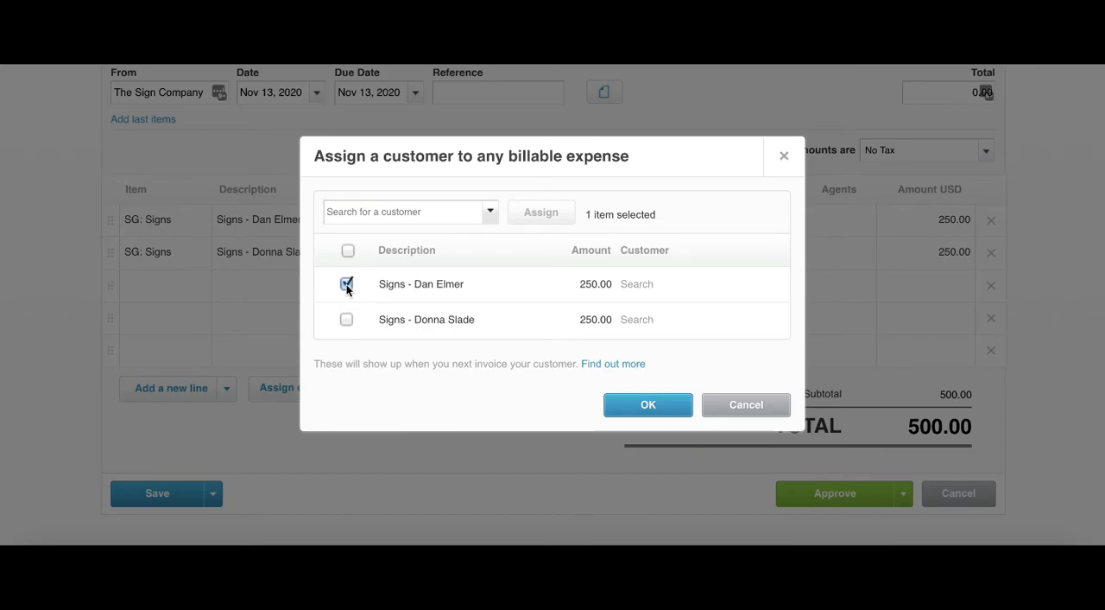
{"action": "left_click", "coordinate": [366, 215]}
{"action": "type", "text": "dan"}
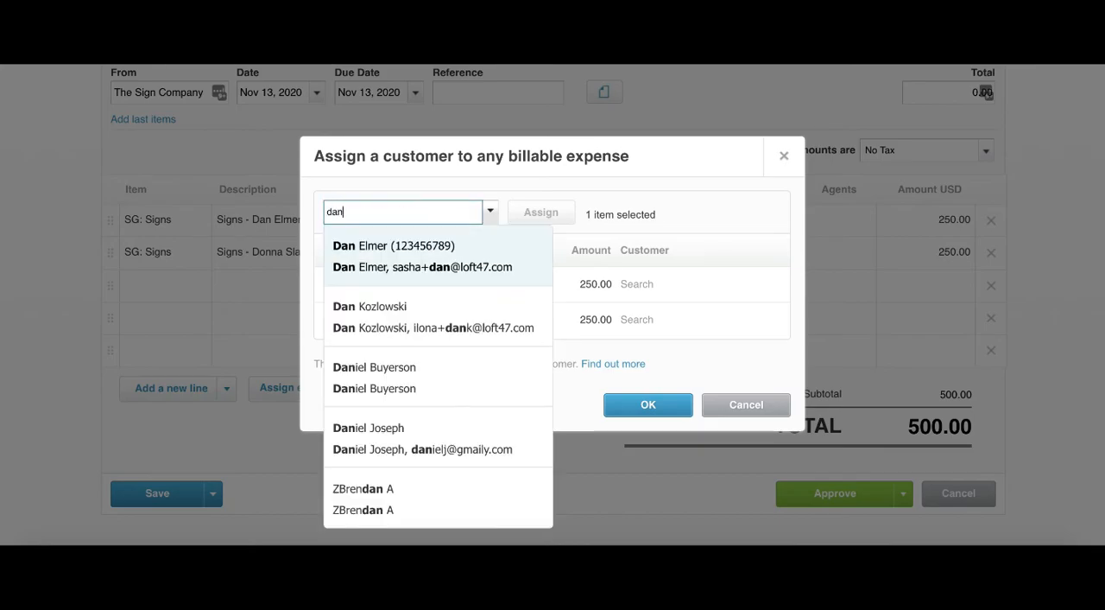
{"action": "left_click", "coordinate": [362, 260]}
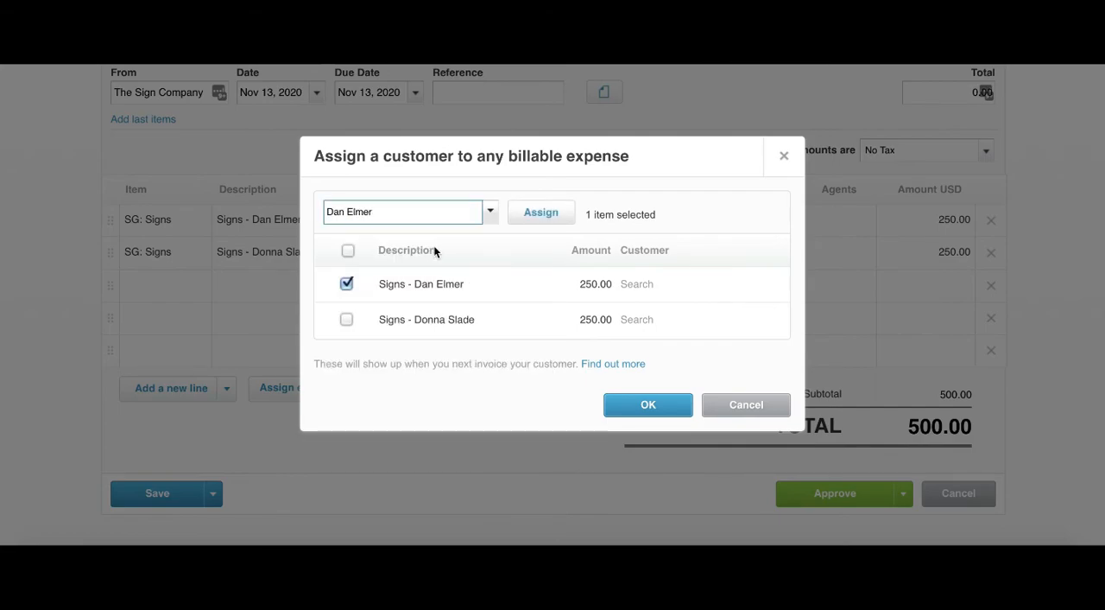
{"action": "left_click", "coordinate": [535, 216]}
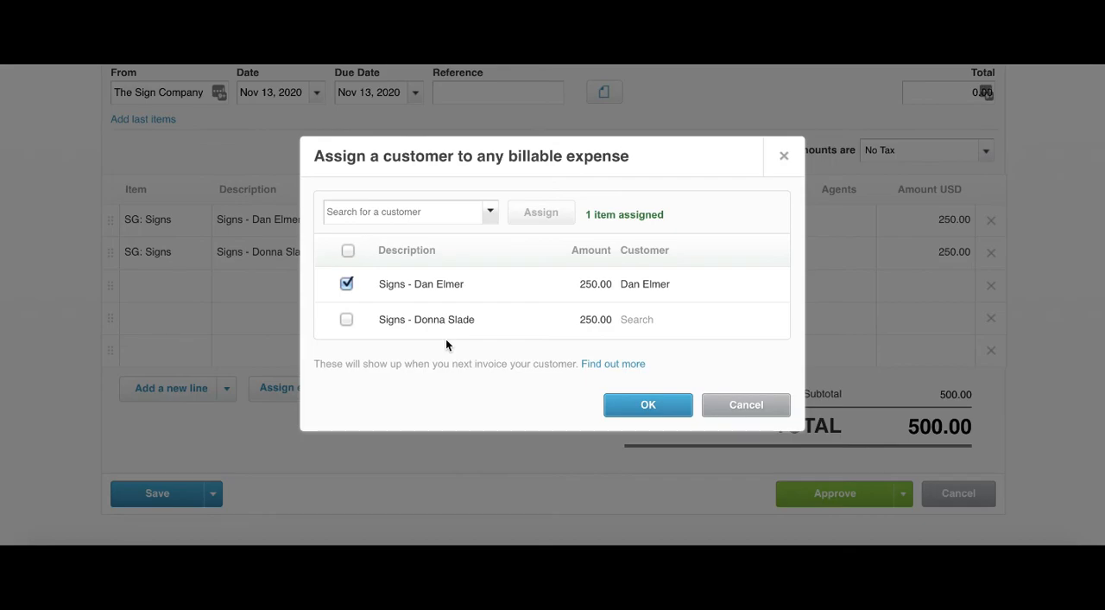
Step: Assign only the second Signs line to the second agent as customer and confirm the billable expense assignments
{"action": "left_click", "coordinate": [347, 284]}
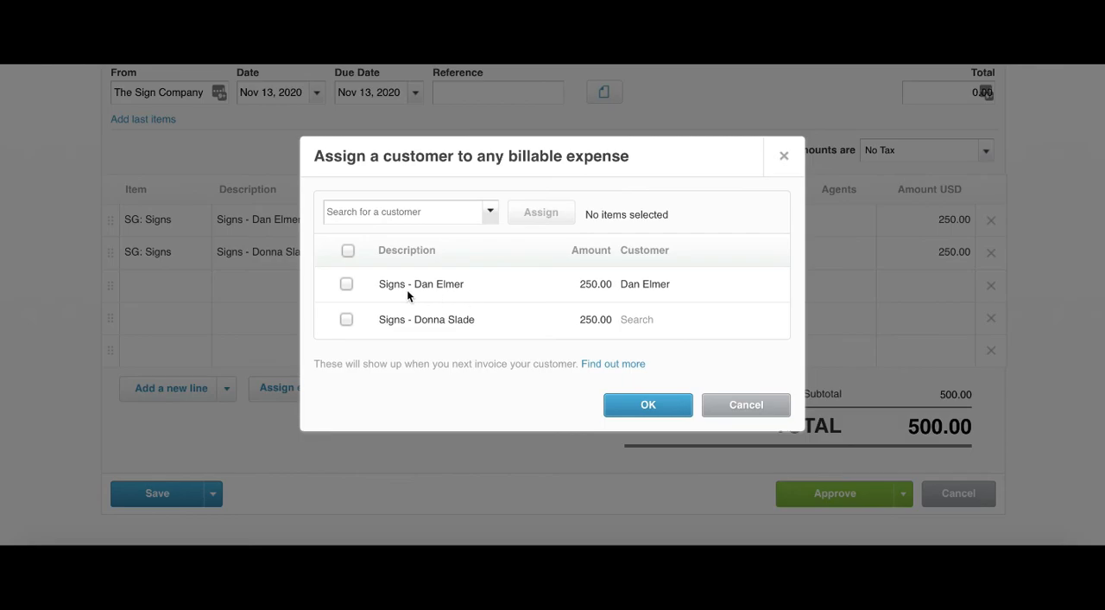
{"action": "left_click", "coordinate": [346, 319]}
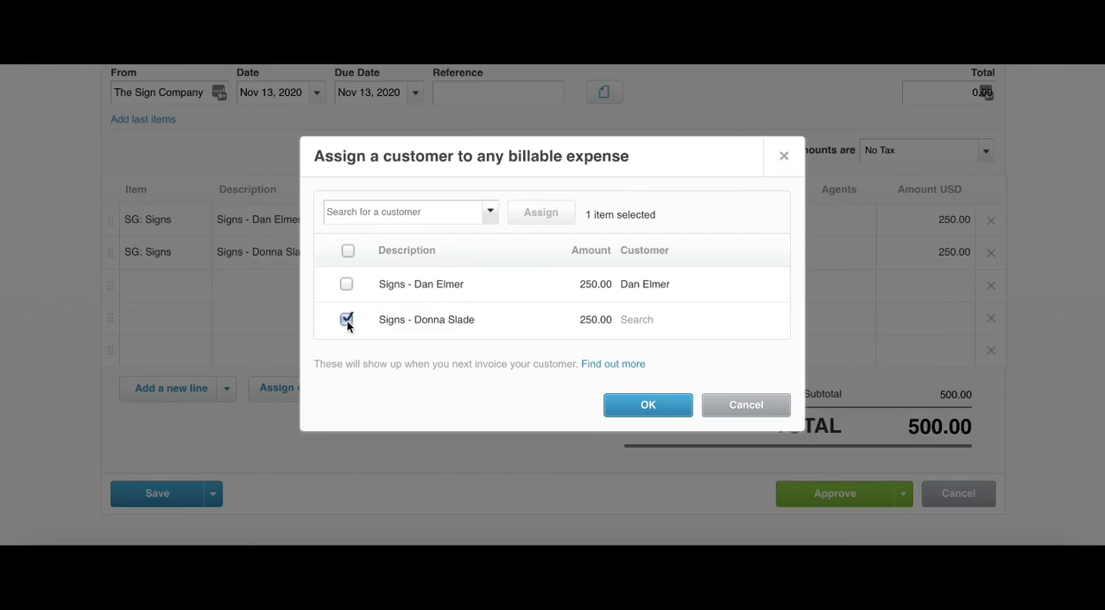
{"action": "left_click", "coordinate": [378, 217]}
{"action": "type", "text": "donna"}
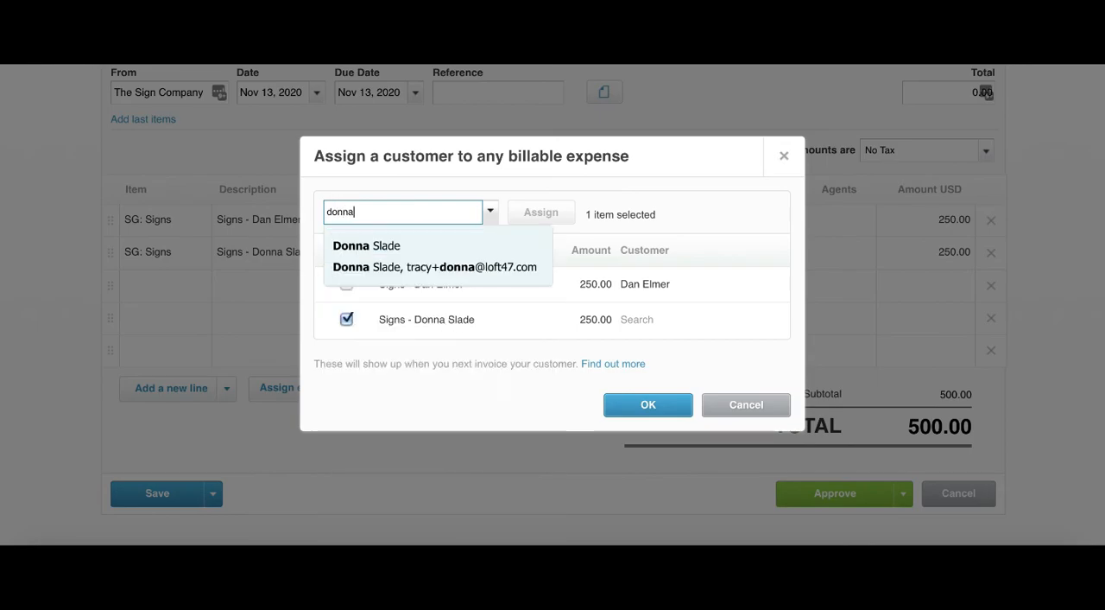
{"action": "left_click", "coordinate": [363, 252]}
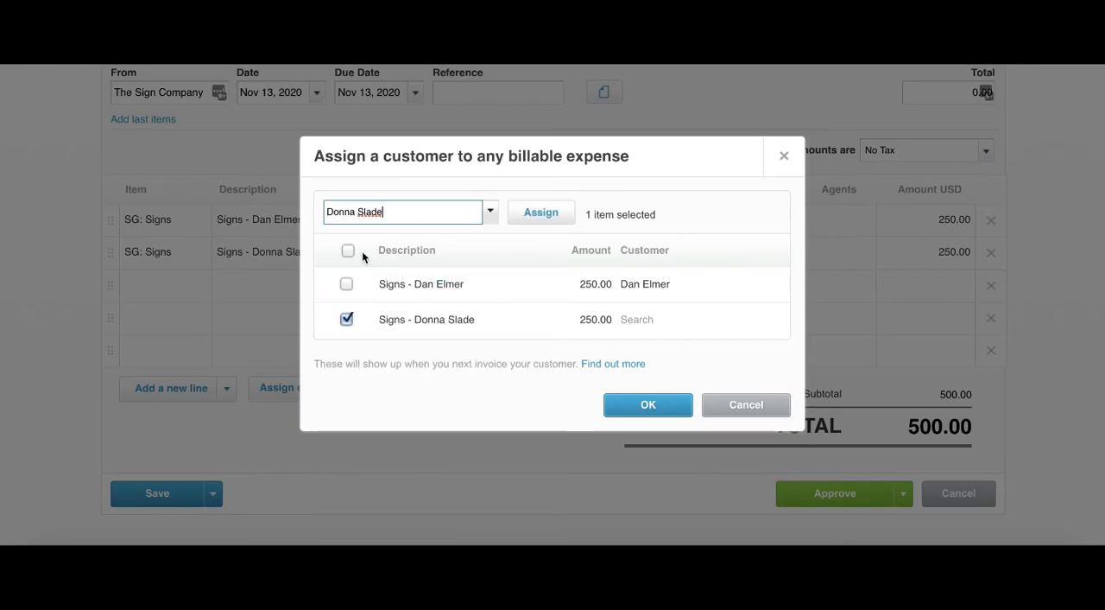
{"action": "left_click", "coordinate": [526, 213]}
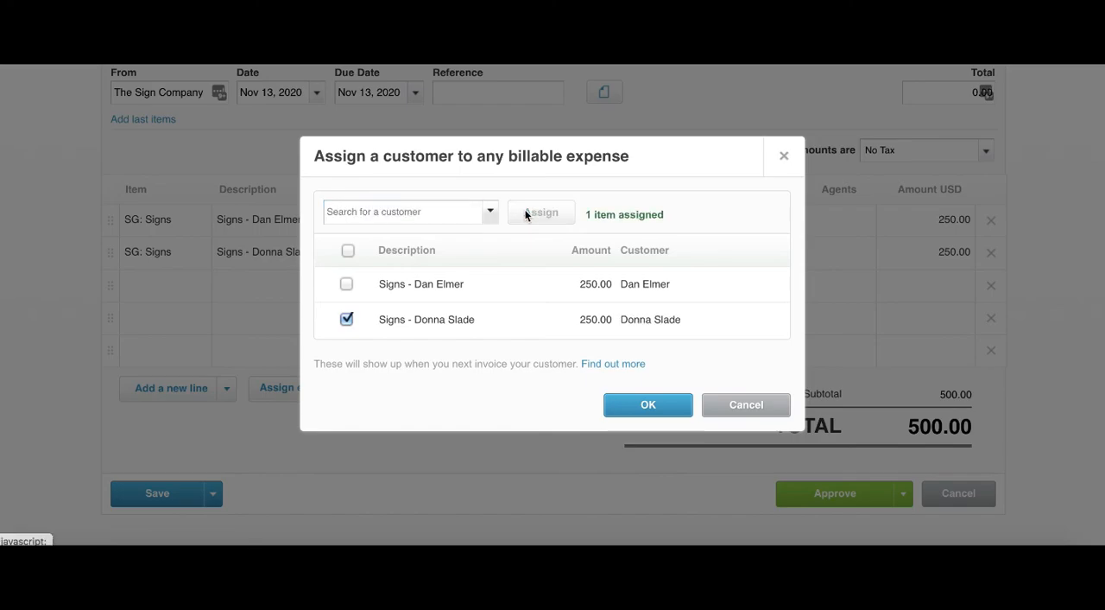
{"action": "left_click", "coordinate": [672, 409]}
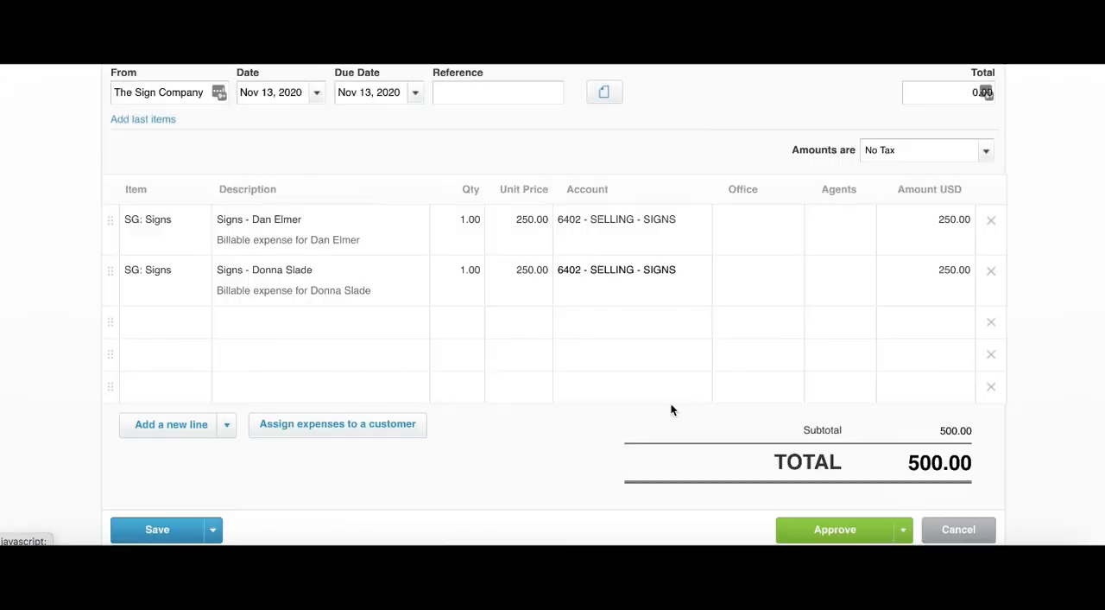